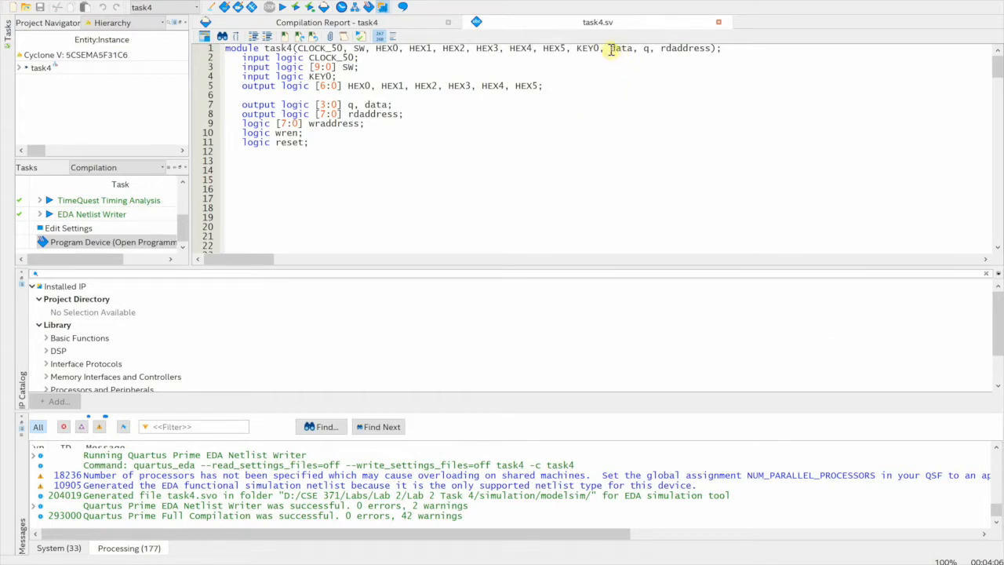
- Examine the data, q and rdaddress ports in the task4 module header and their output logic declarations
{"action": "double_click", "coordinate": [619, 49]}
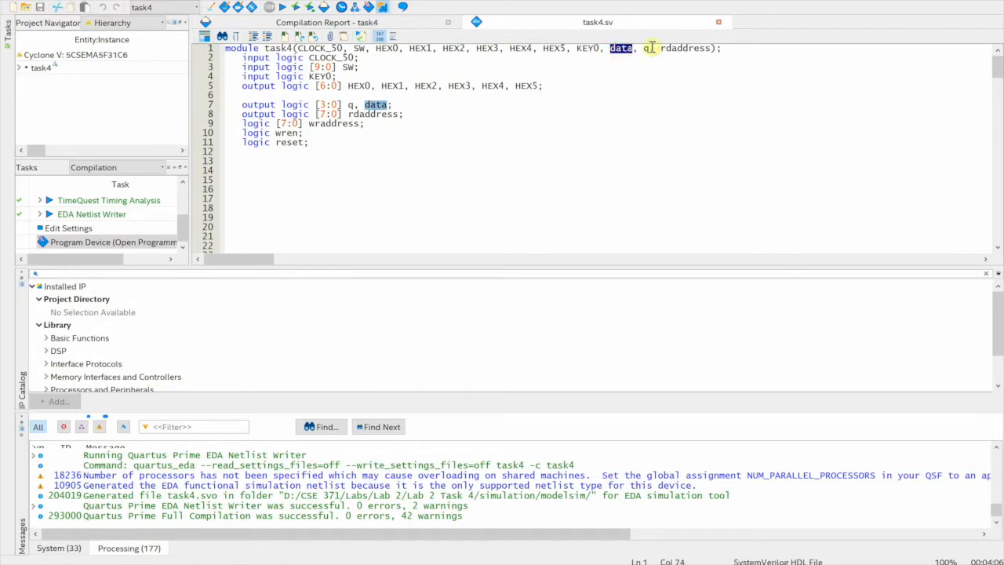
{"action": "left_click", "coordinate": [644, 49]}
{"action": "double_click", "coordinate": [644, 48]}
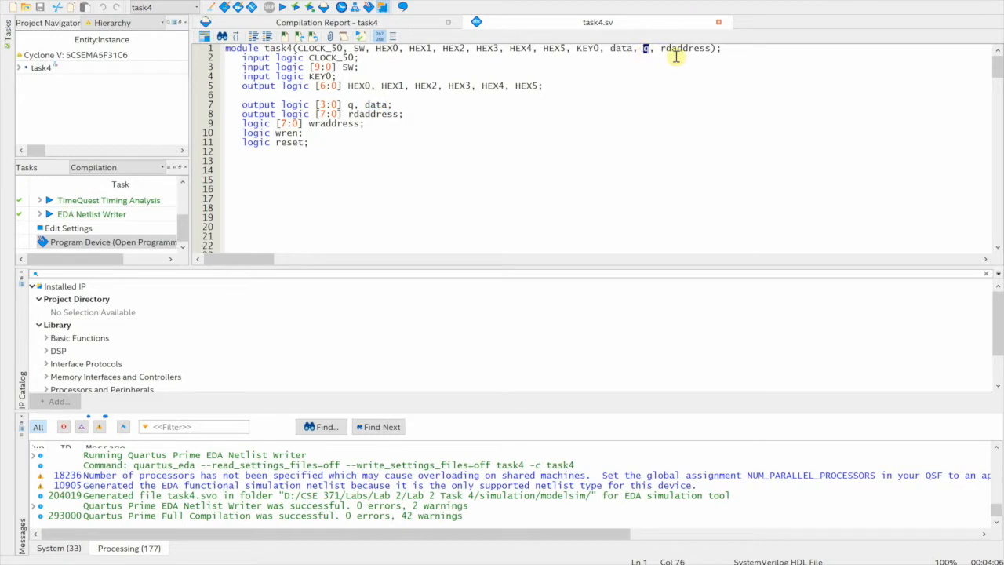
{"action": "left_click_drag", "start_coordinate": [660, 49], "coordinate": [711, 48]}
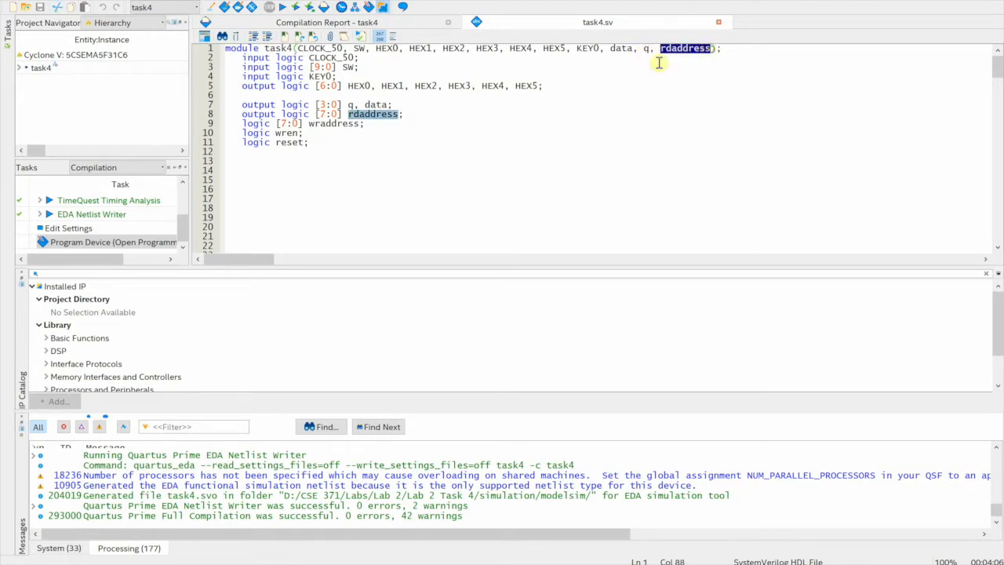
{"action": "left_click", "coordinate": [622, 49]}
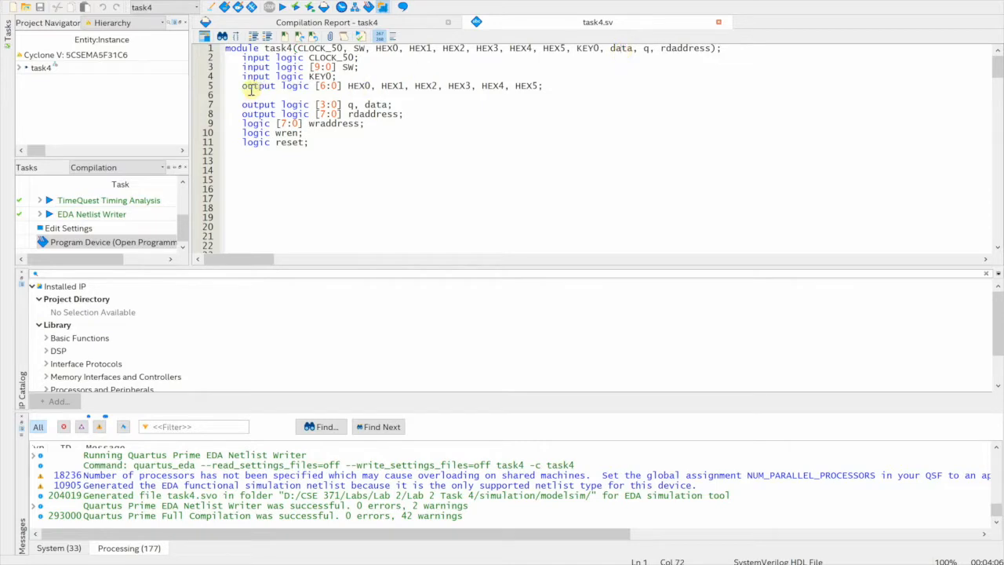
{"action": "left_click_drag", "start_coordinate": [242, 104], "coordinate": [426, 115]}
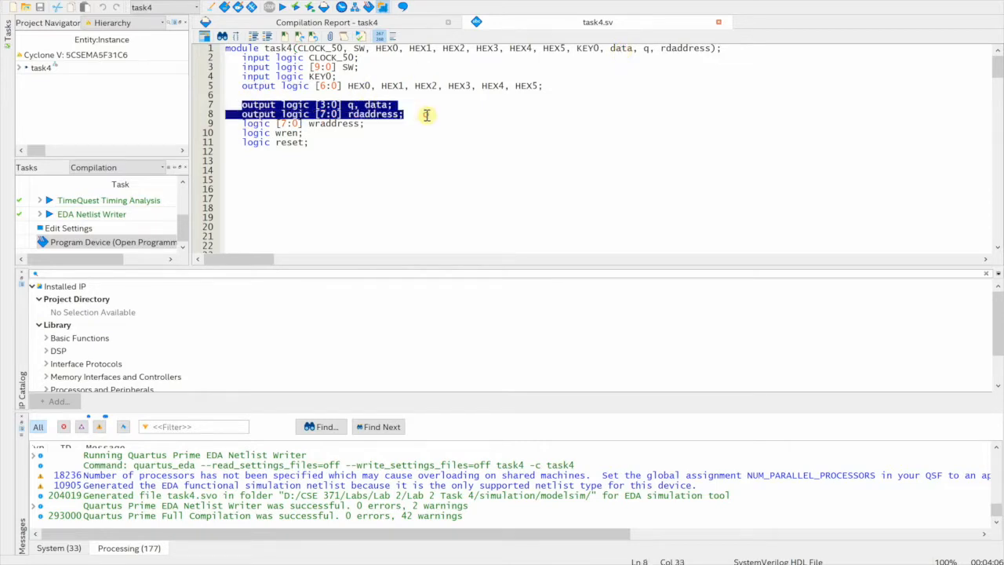
{"action": "left_click", "coordinate": [487, 111]}
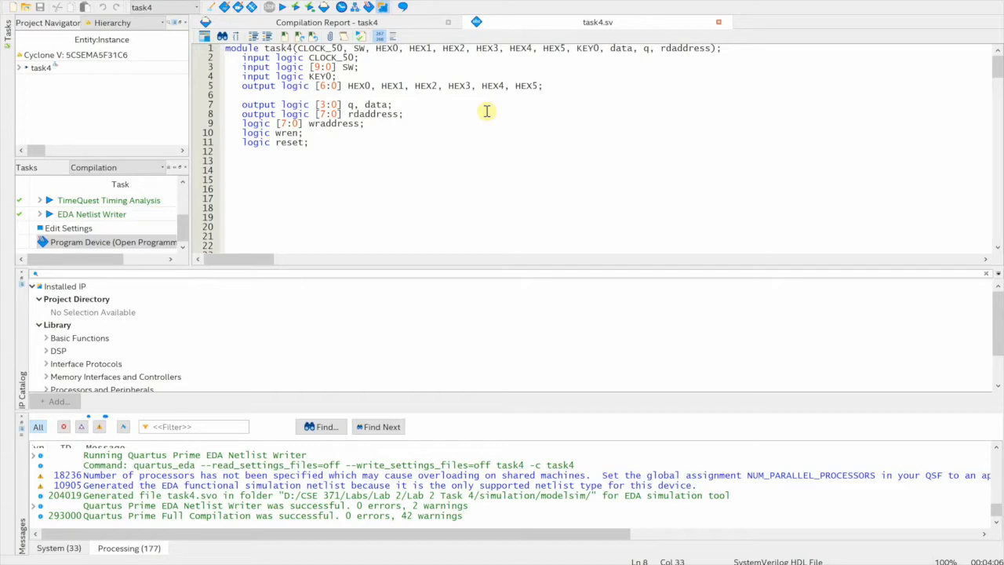
{"action": "left_click", "coordinate": [542, 226]}
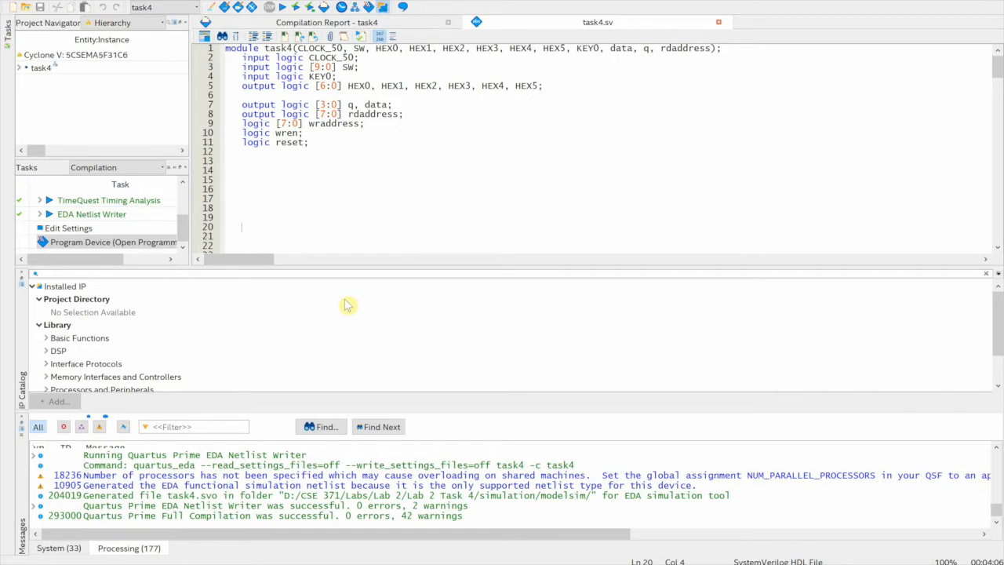
- Open the SignalTap II Logic Analyzer, scan the JTAG chain and choose device @2: 5CSE(BA5|MA5)/5CSTFD5D5
{"action": "left_click", "coordinate": [215, 1]}
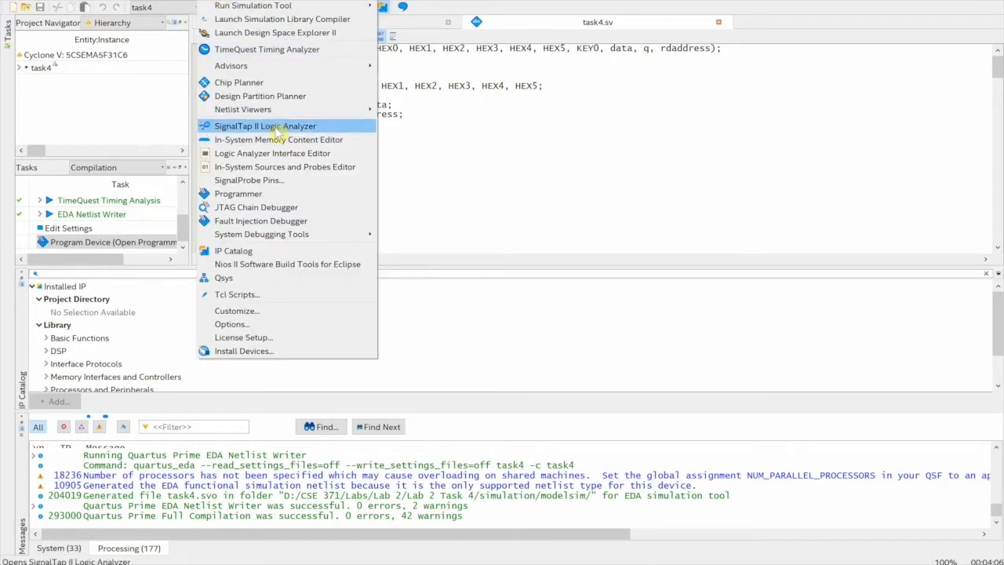
{"action": "left_click", "coordinate": [278, 129]}
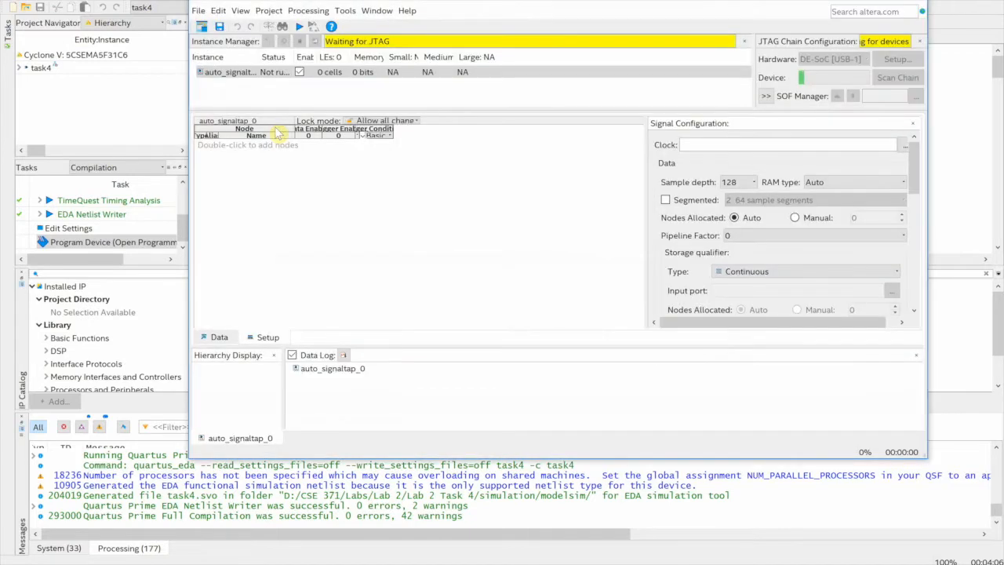
{"action": "left_click_drag", "start_coordinate": [751, 69], "coordinate": [604, 68]}
{"action": "left_click", "coordinate": [902, 78]}
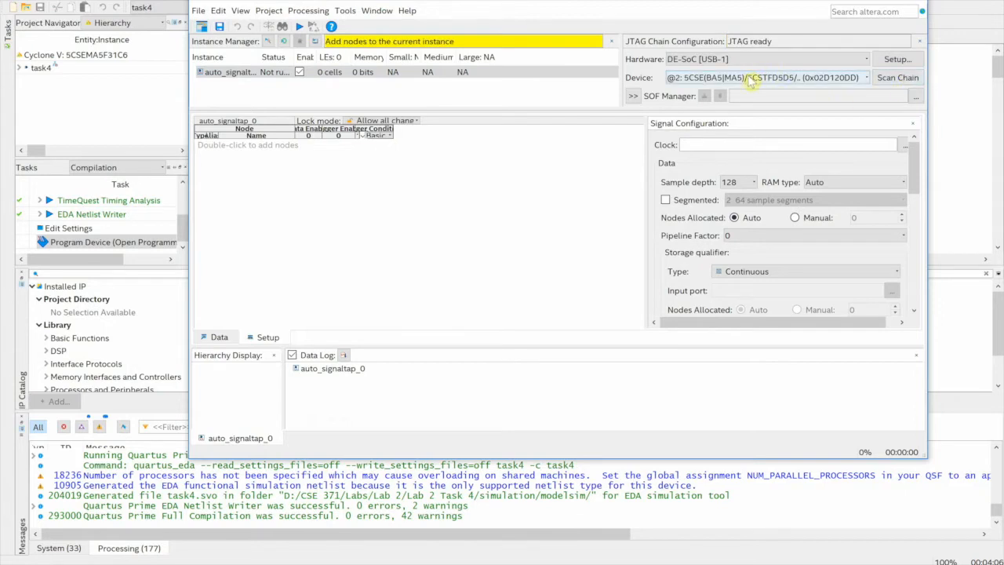
{"action": "left_click", "coordinate": [676, 77]}
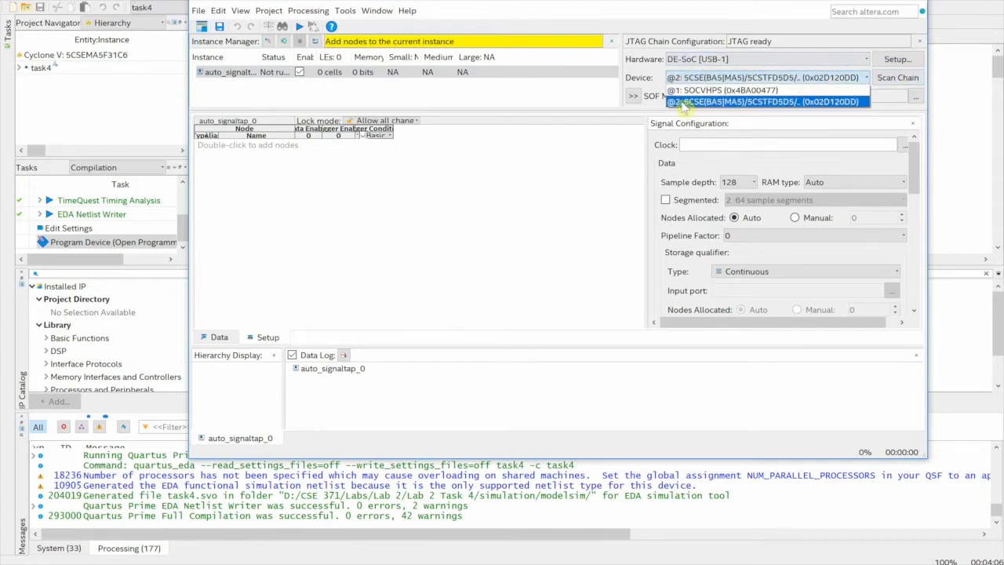
{"action": "left_click", "coordinate": [767, 102]}
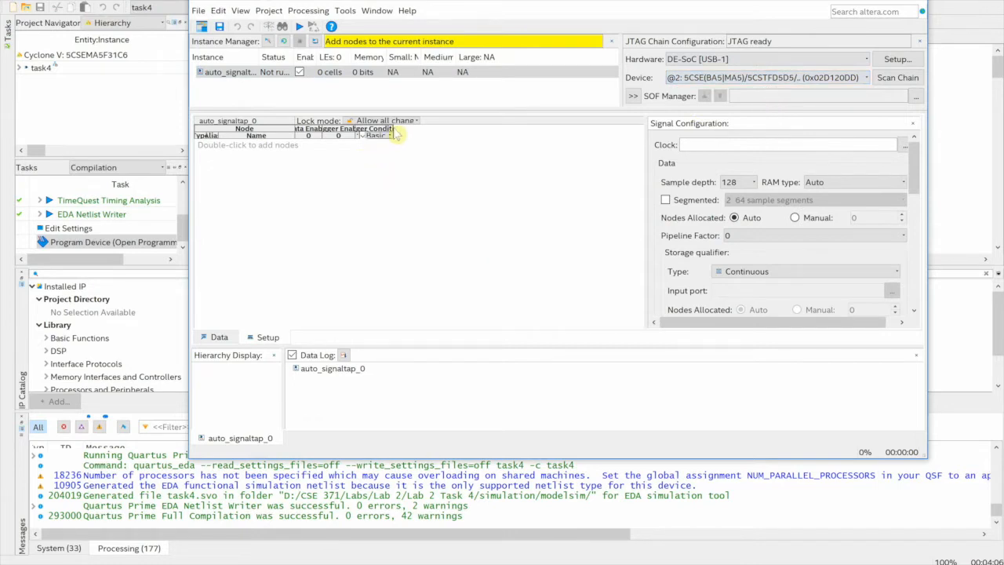
- Widen the Data Enable, Trigger Enable and Trigger Conditions columns of the node table
{"action": "left_click_drag", "start_coordinate": [394, 129], "coordinate": [491, 128]}
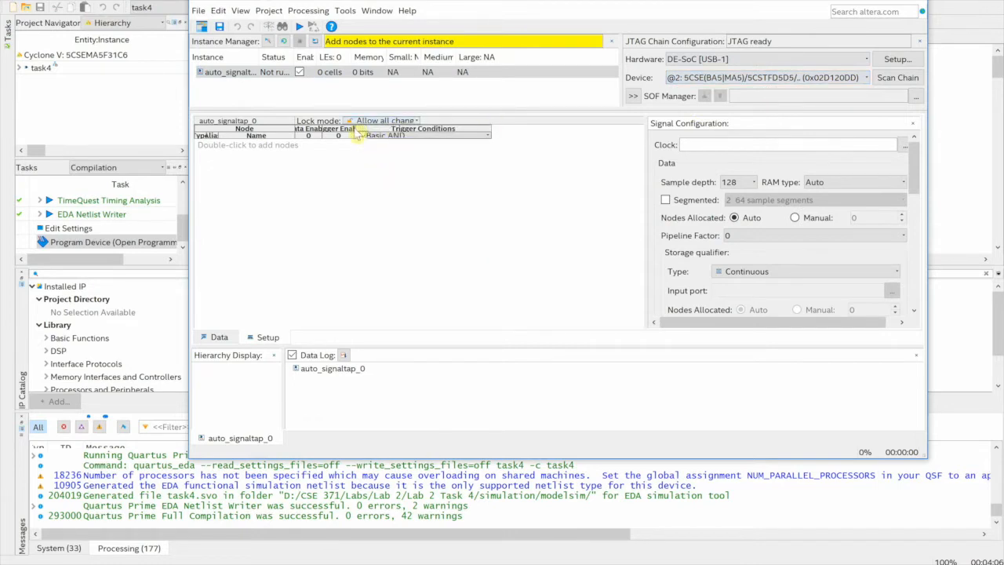
{"action": "left_click_drag", "start_coordinate": [357, 129], "coordinate": [437, 129]}
{"action": "left_click_drag", "start_coordinate": [343, 128], "coordinate": [365, 129]}
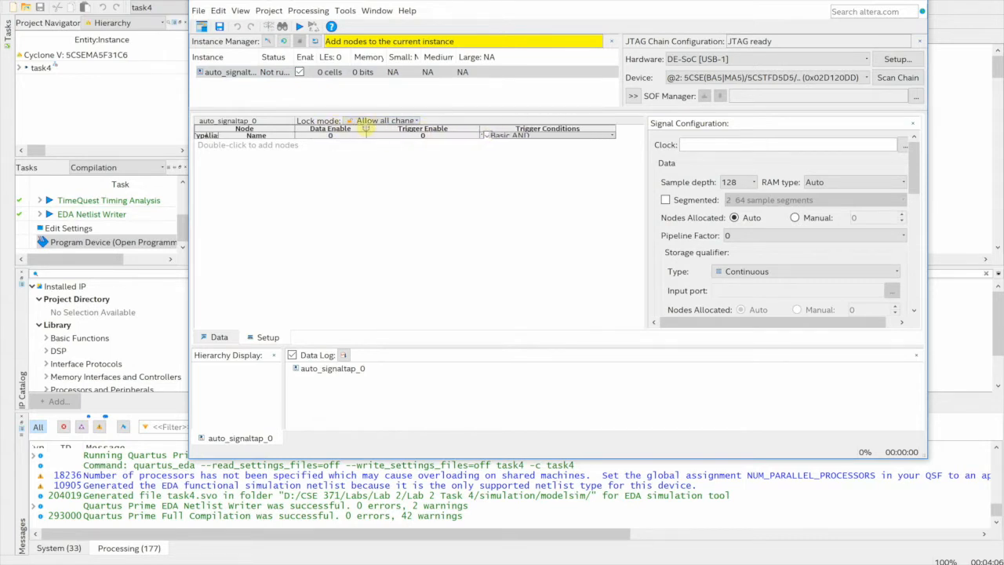
- Open the Node Finder for the SignalTap instance and list the task4 nodes with the SignalTap II: pre-synthesis filter
{"action": "double_click", "coordinate": [286, 173]}
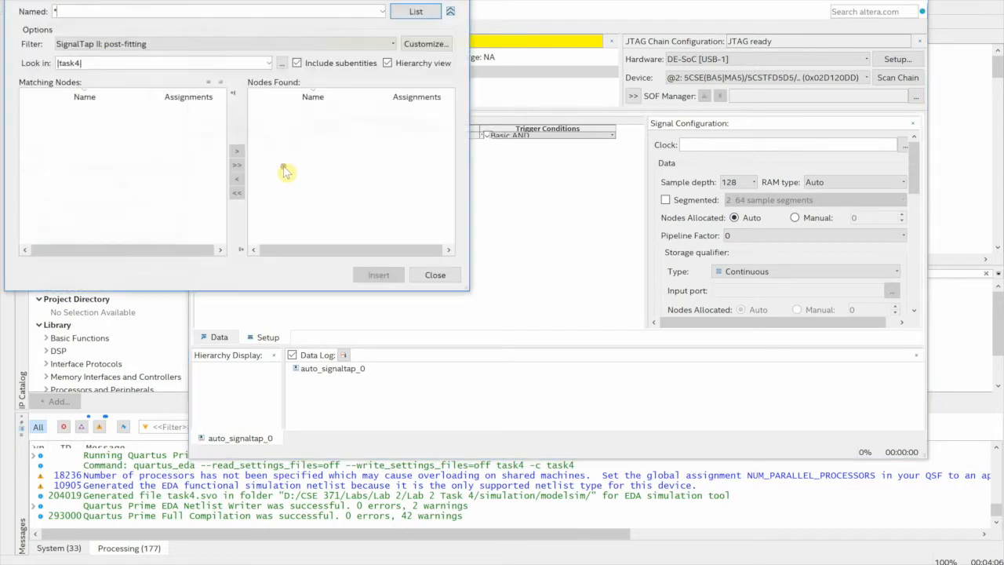
{"action": "left_click", "coordinate": [451, 11]}
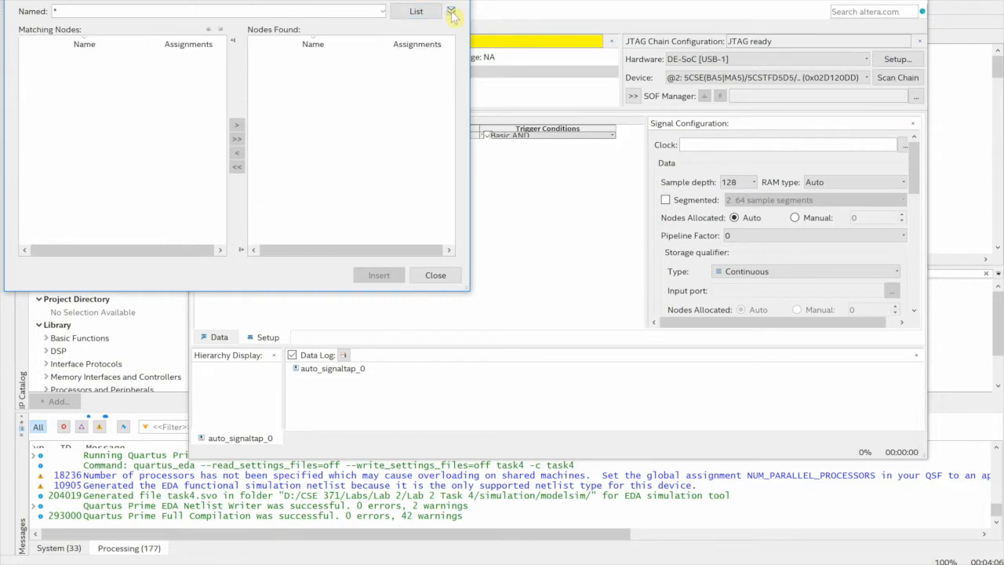
{"action": "left_click", "coordinate": [451, 11]}
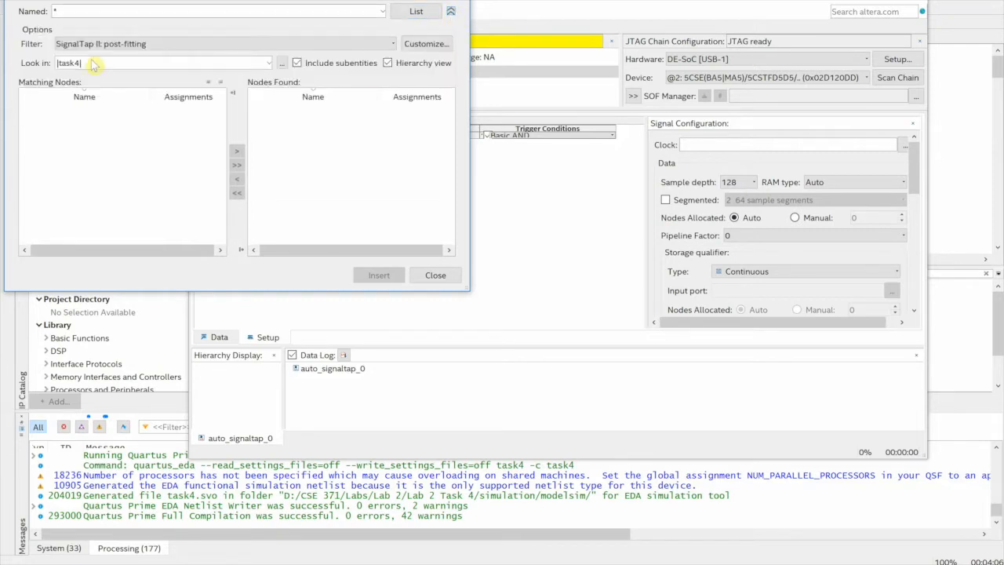
{"action": "left_click", "coordinate": [174, 44]}
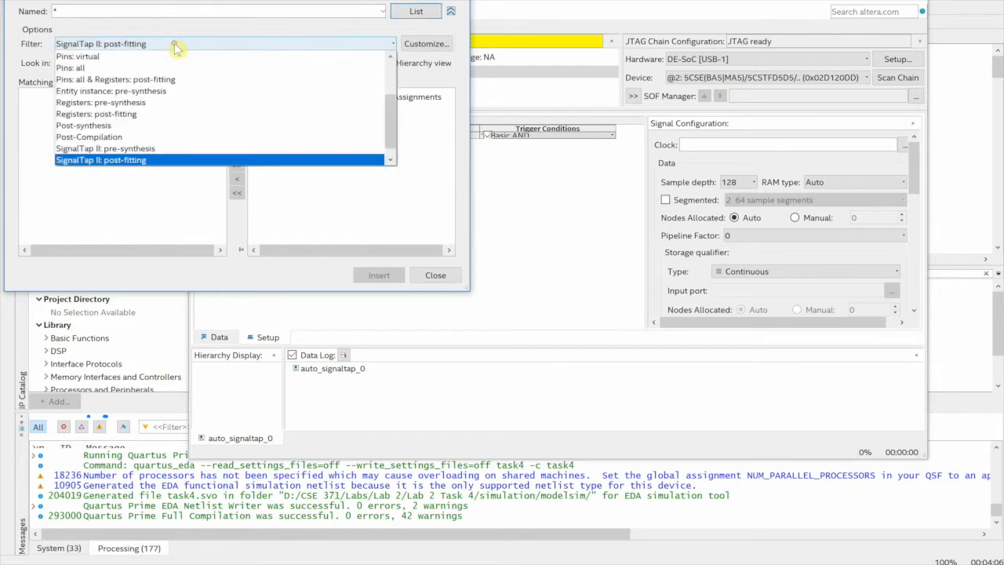
{"action": "left_click", "coordinate": [161, 150]}
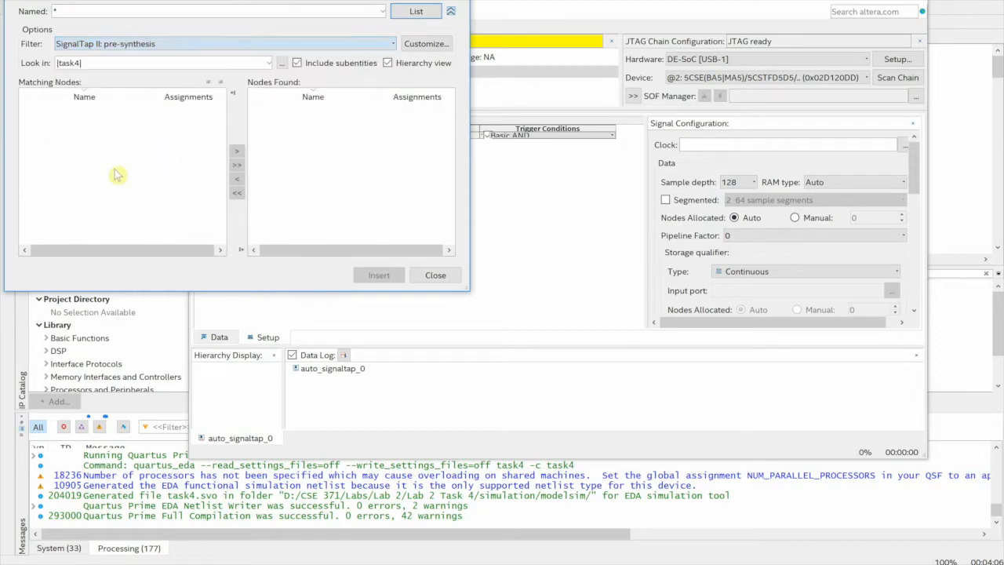
{"action": "left_click", "coordinate": [414, 14]}
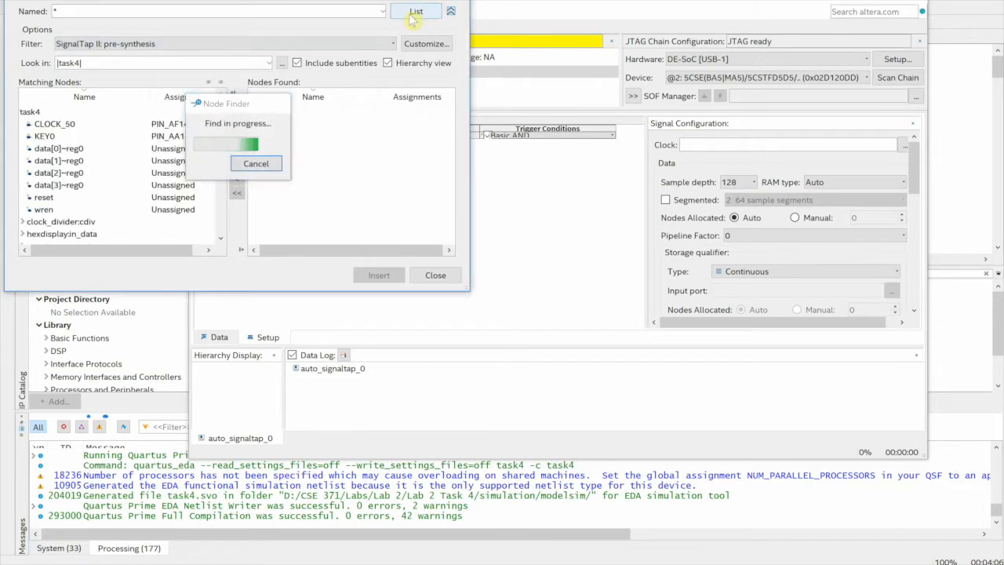
- Insert the SW, data, q, rdaddress and wraddress buses into the SignalTap instance and close the Node Finder
{"action": "left_click_drag", "start_coordinate": [218, 113], "coordinate": [213, 213]}
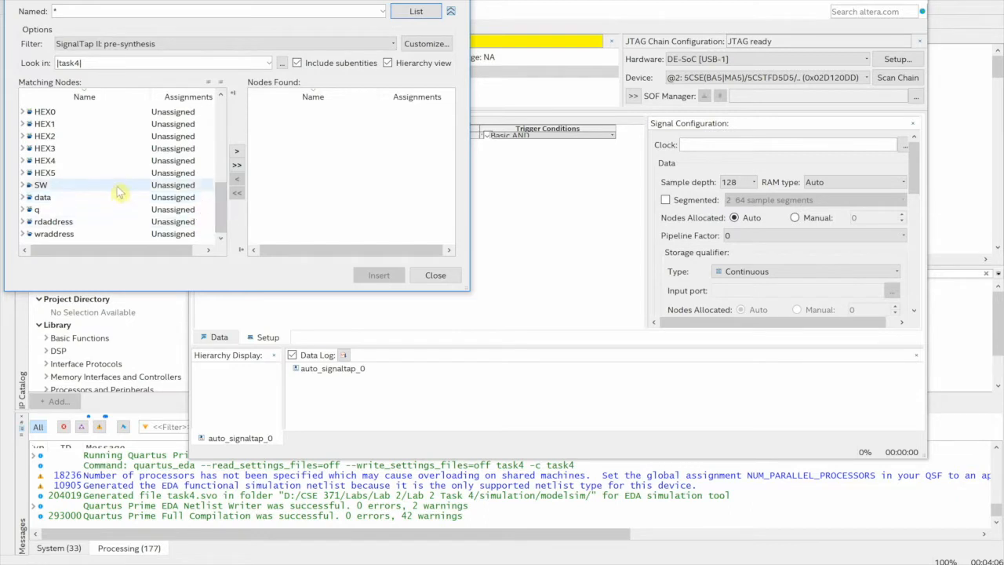
{"action": "left_click", "coordinate": [41, 187]}
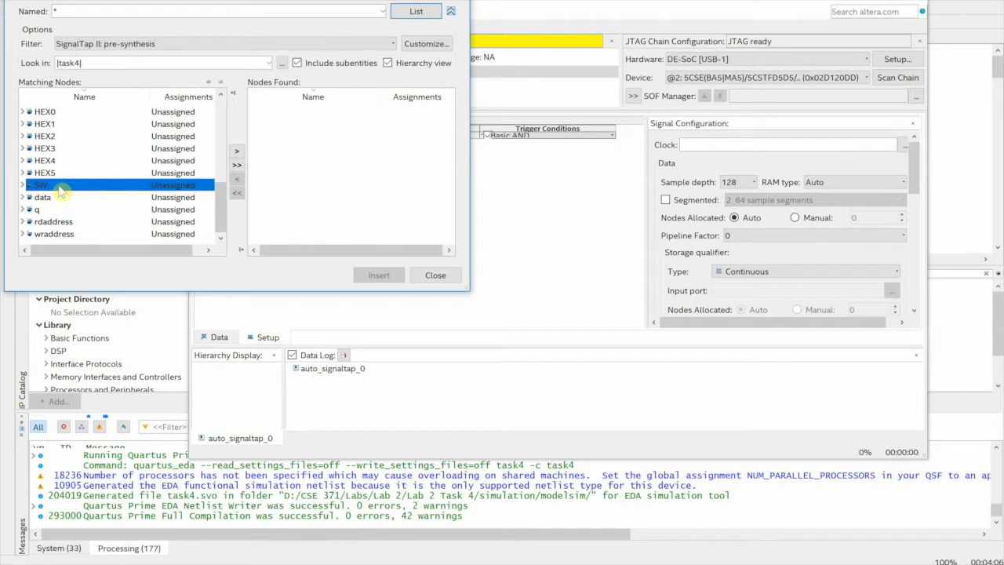
{"action": "left_click", "coordinate": [236, 151]}
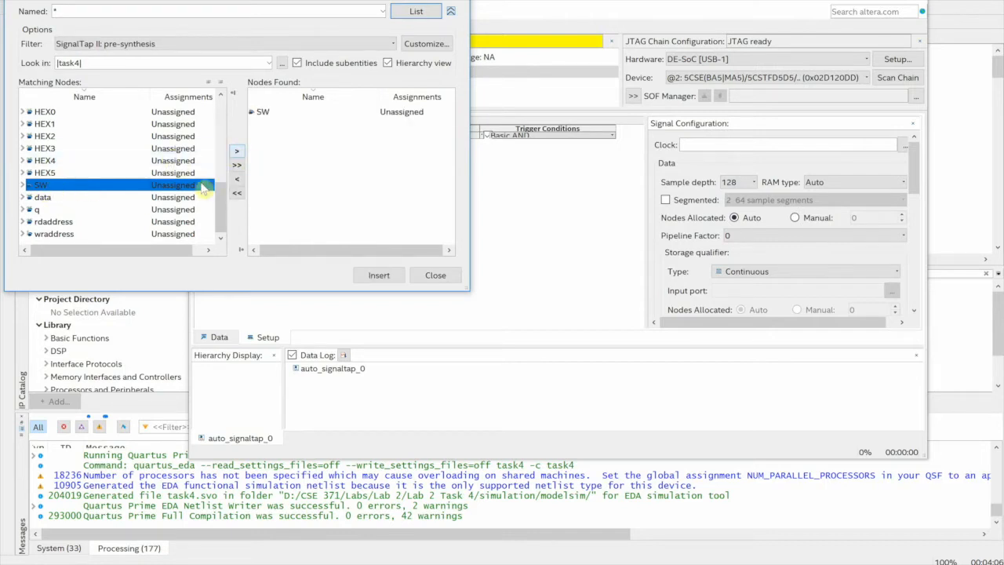
{"action": "left_click", "coordinate": [98, 198], "text": "shift"}
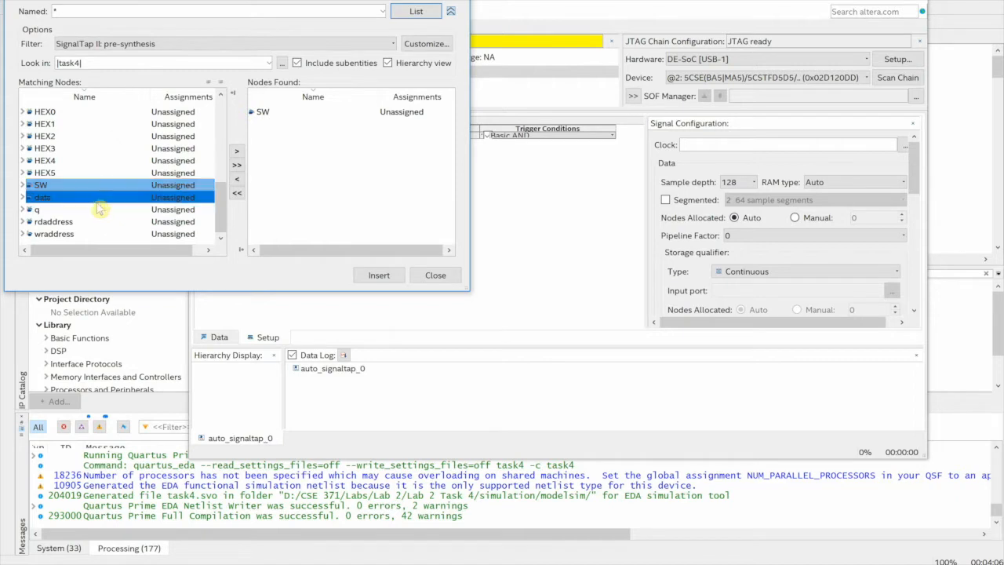
{"action": "left_click", "coordinate": [54, 236], "text": "shift"}
{"action": "left_click", "coordinate": [237, 151]}
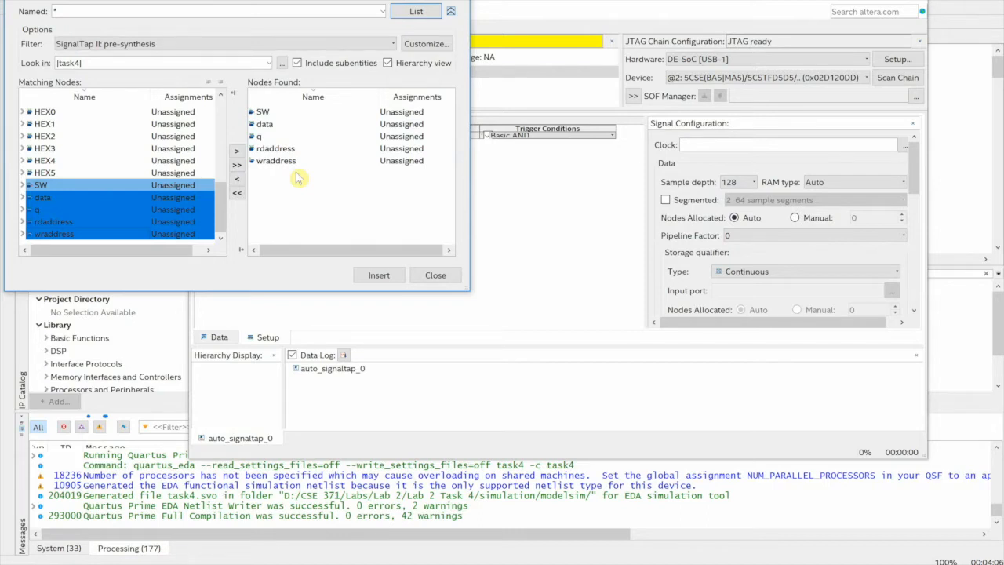
{"action": "left_click", "coordinate": [379, 275]}
{"action": "left_click", "coordinate": [435, 279]}
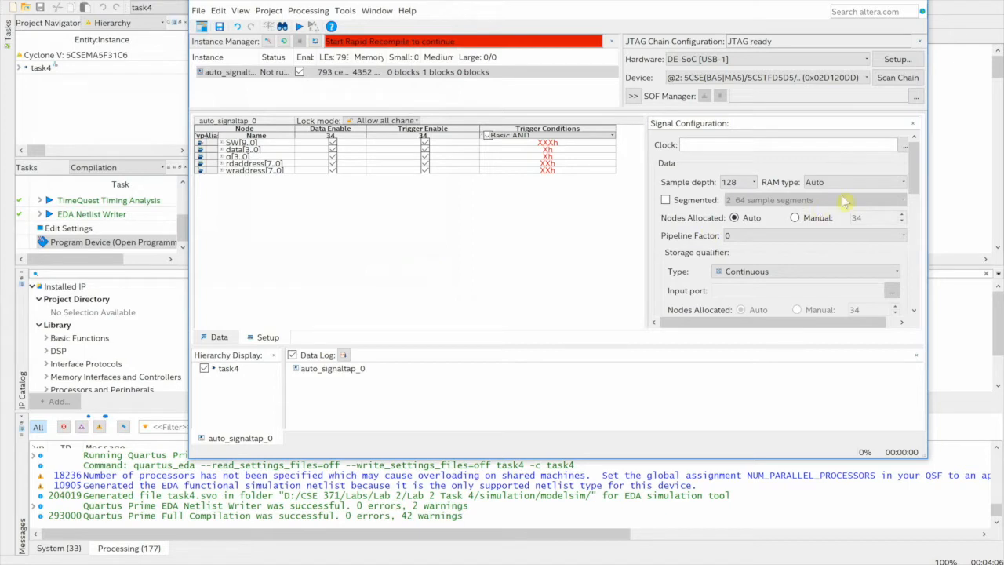
- Set the SignalTap sampling clock to CLOCK_50, finding it among the task4 nodes with the Design Entry (all names) filter
{"action": "left_click_drag", "start_coordinate": [650, 160], "coordinate": [612, 151]}
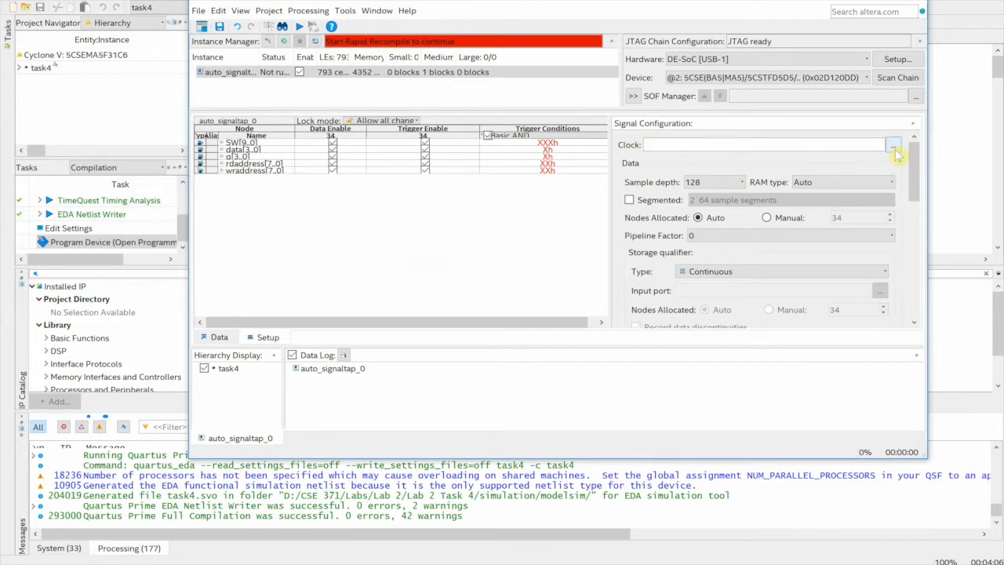
{"action": "left_click", "coordinate": [894, 147]}
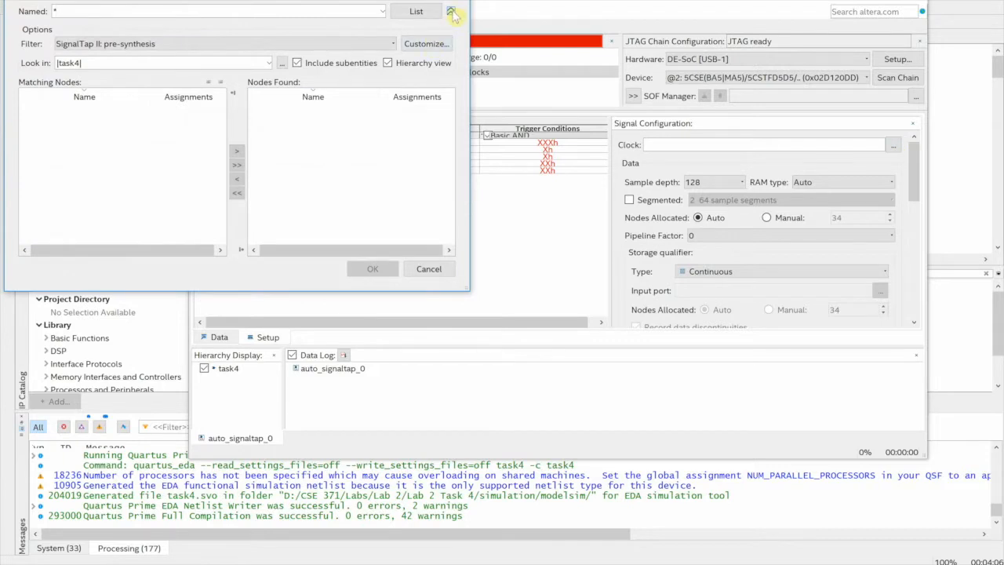
{"action": "left_click", "coordinate": [372, 43]}
{"action": "scroll", "coordinate": [353, 60], "scroll_direction": "down", "scroll_amount": 2}
{"action": "left_click_drag", "start_coordinate": [393, 101], "coordinate": [395, 61]}
{"action": "left_click", "coordinate": [335, 56]}
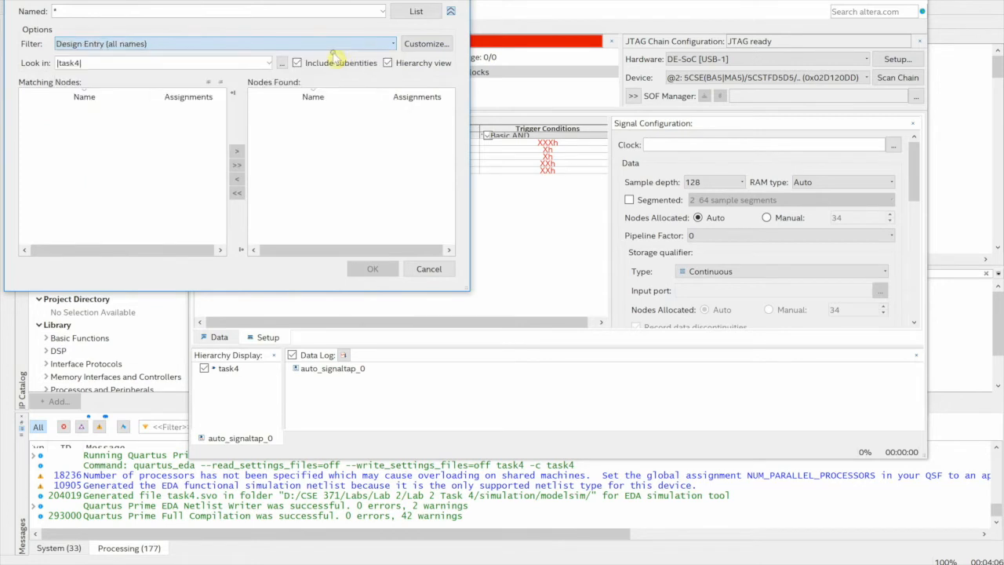
{"action": "left_click", "coordinate": [416, 11]}
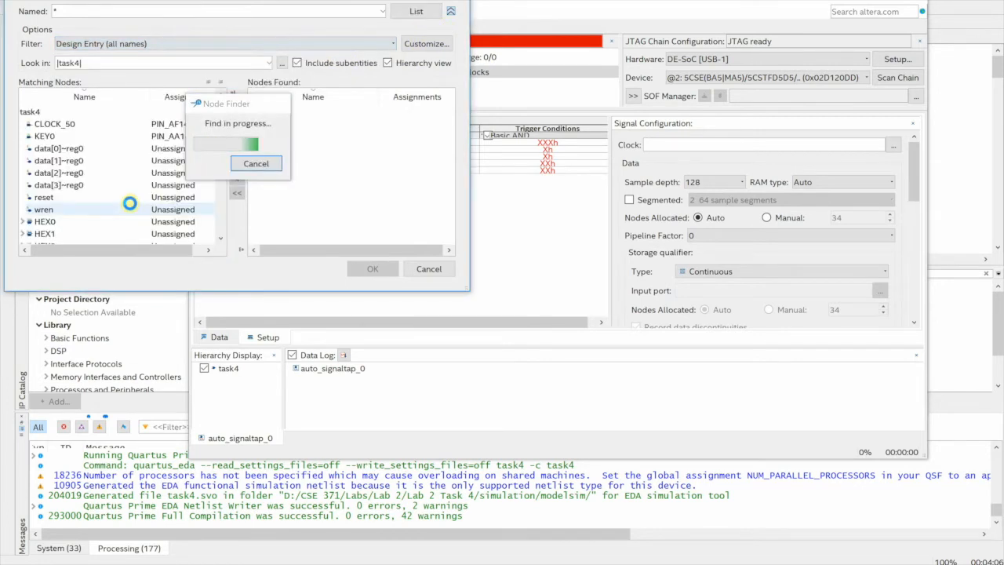
{"action": "left_click", "coordinate": [123, 125]}
{"action": "left_click", "coordinate": [237, 151]}
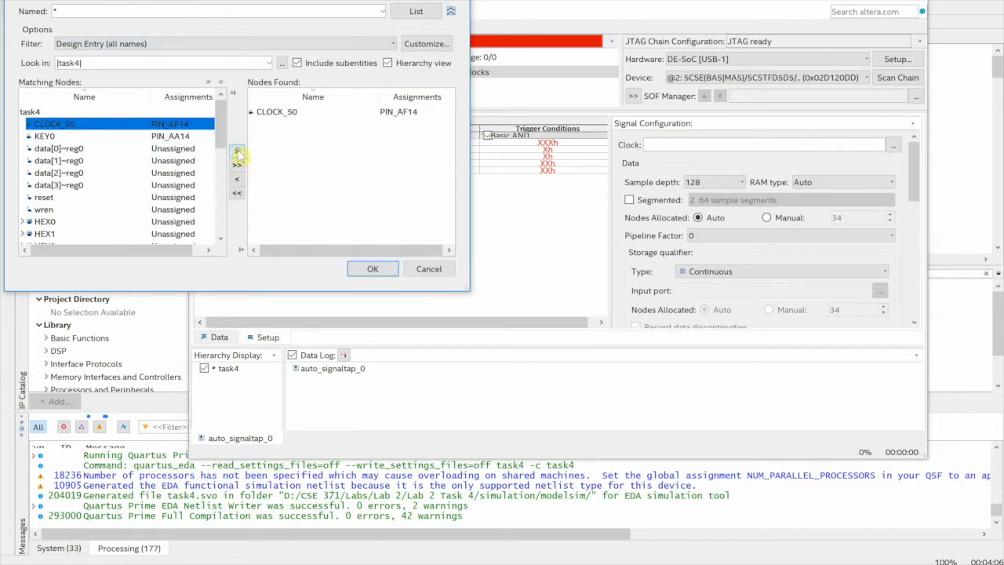
{"action": "left_click", "coordinate": [370, 269]}
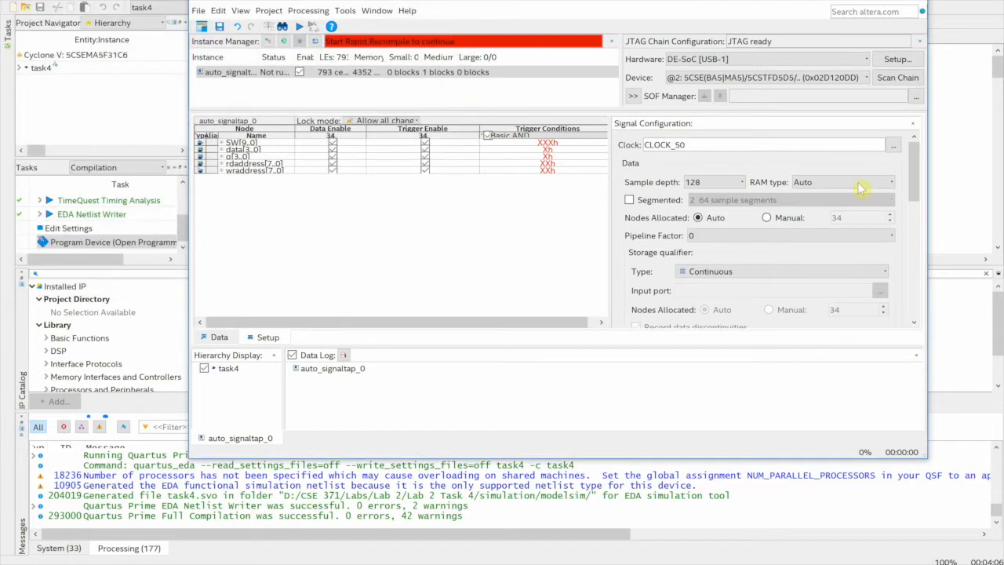
- Enlarge the SignalTap node table area by narrowing the Signal Configuration pane
{"action": "mouse_move", "coordinate": [917, 166]}
{"action": "left_mouse_down"}
{"action": "mouse_move", "coordinate": [923, 284]}
{"action": "mouse_move", "coordinate": [917, 169]}
{"action": "left_mouse_up"}
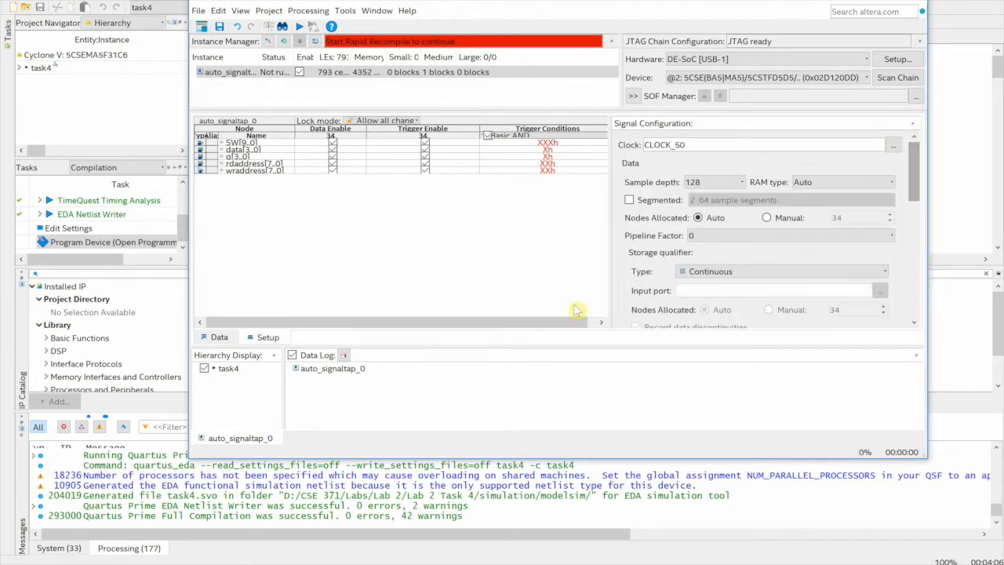
{"action": "left_click_drag", "start_coordinate": [611, 233], "coordinate": [683, 234]}
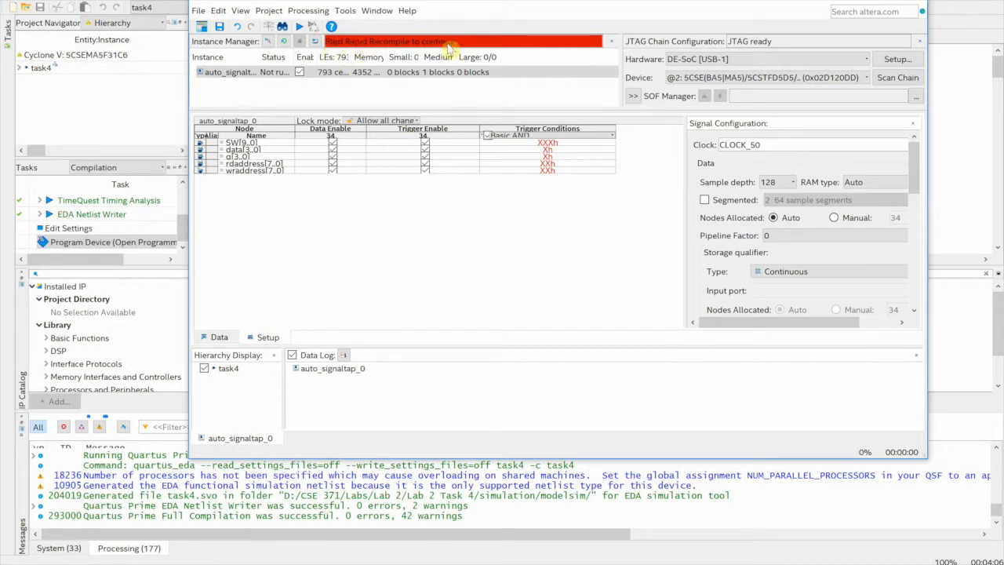
- Try to start a compilation from the logic analyzer, saving the changes to signaltap.stp
{"action": "left_click", "coordinate": [299, 27]}
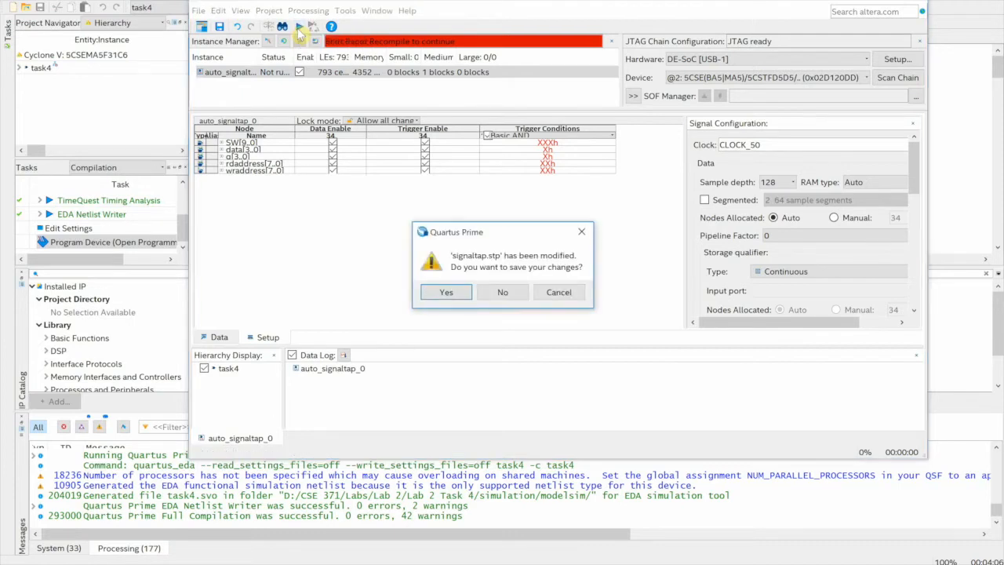
{"action": "left_click", "coordinate": [453, 294]}
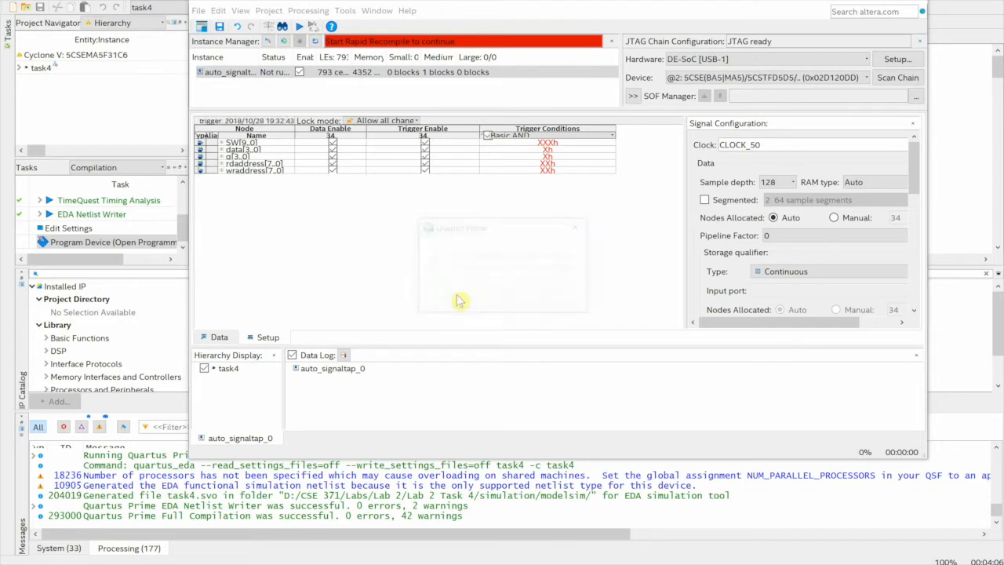
{"action": "left_click", "coordinate": [555, 299]}
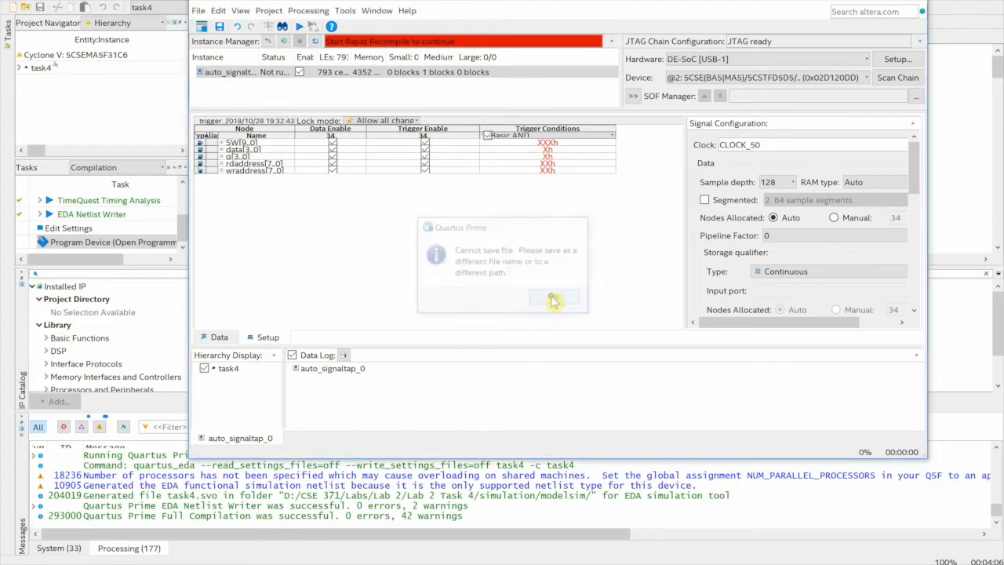
- Save the SignalTap file as signaltap_videodemo, enabled for the current project, and run a full compilation
{"action": "left_click", "coordinate": [198, 10]}
{"action": "left_click", "coordinate": [224, 68]}
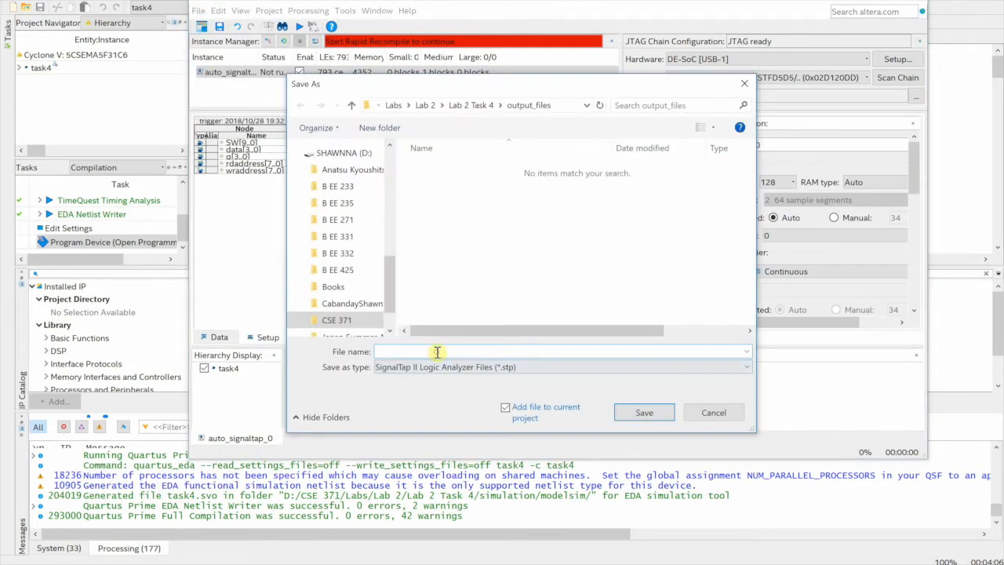
{"action": "type", "text": "signaltap_videodemo"}
{"action": "key", "text": "Return"}
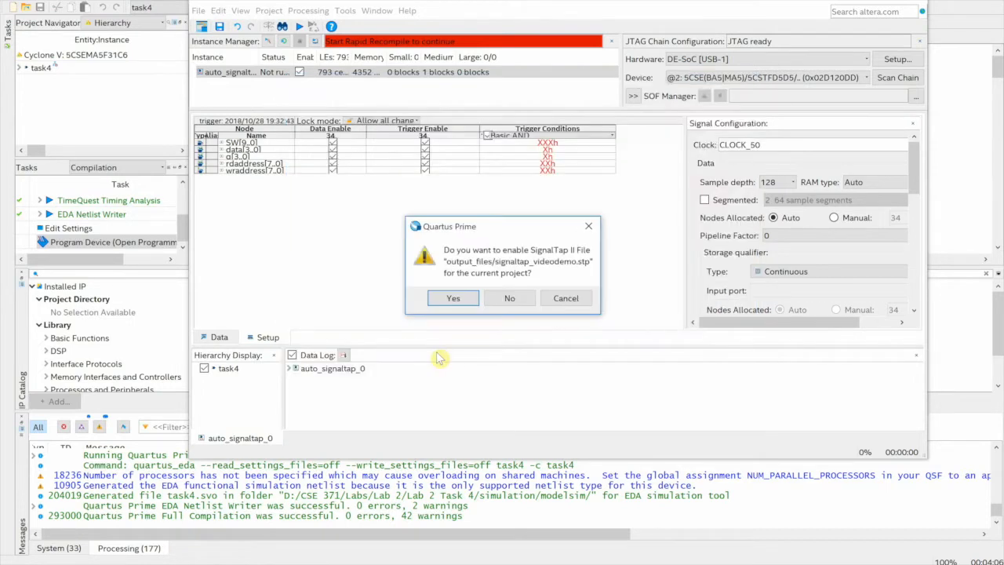
{"action": "left_click", "coordinate": [466, 298]}
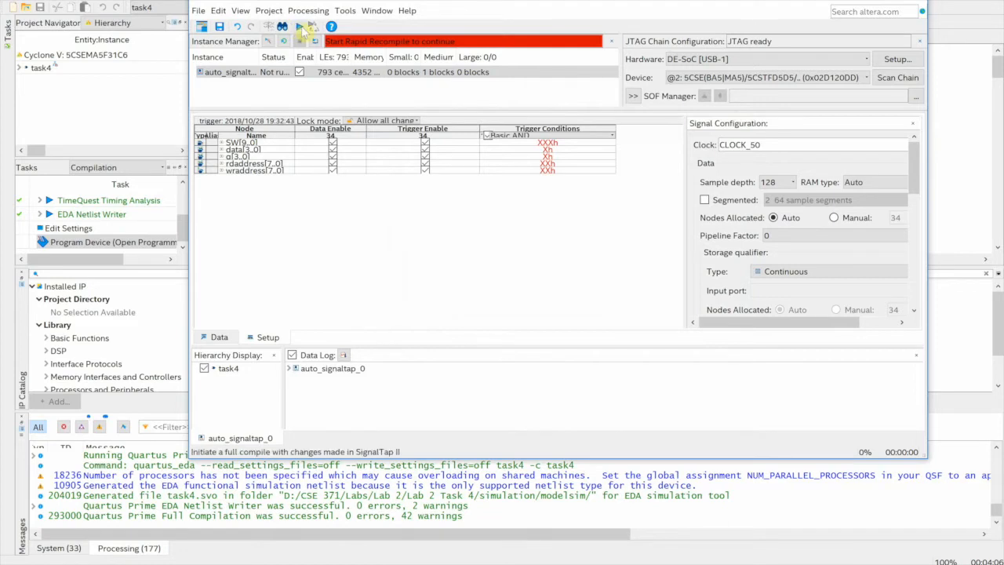
{"action": "left_click", "coordinate": [300, 27]}
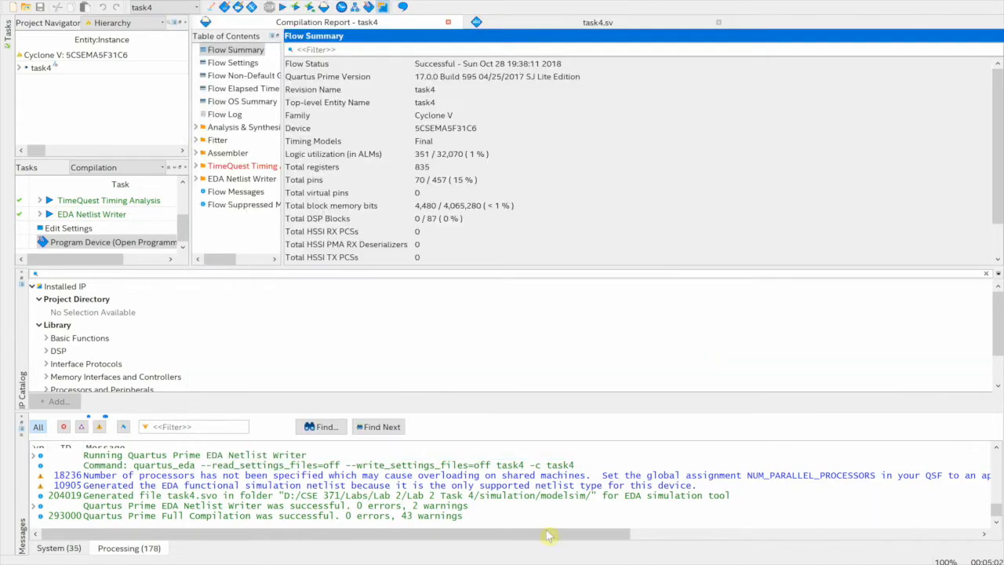
- Switch back to the SignalTap II Logic Analyzer and scan the JTAG chain
{"action": "mouse_move", "coordinate": [463, 559]}
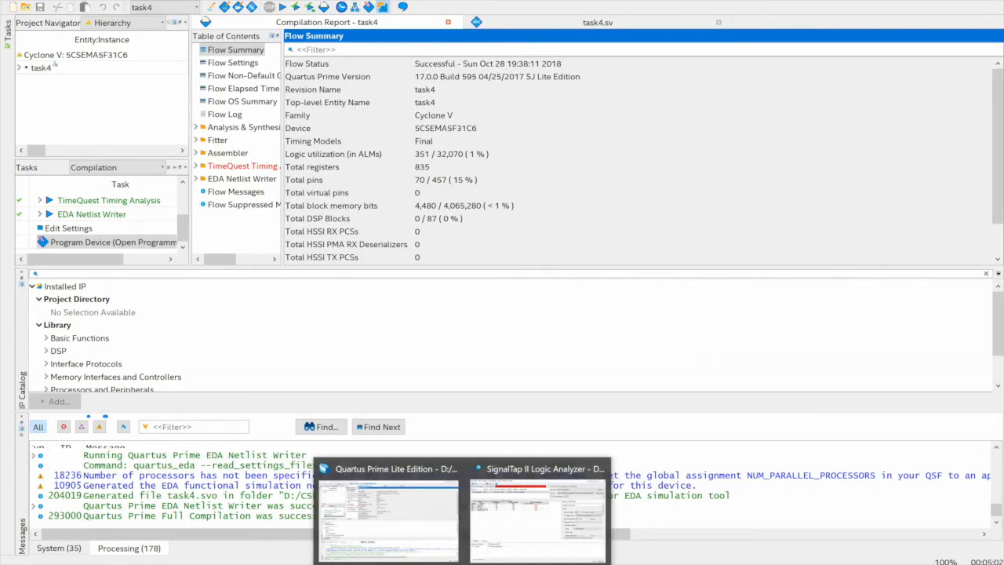
{"action": "left_click", "coordinate": [524, 506]}
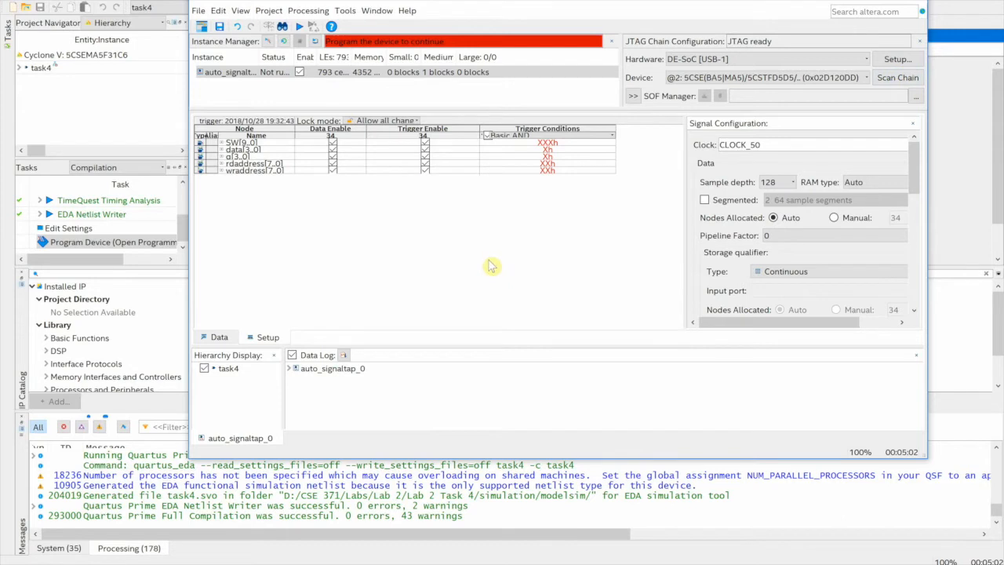
{"action": "left_click", "coordinate": [899, 80]}
- Replace the FPGA programming file listed in the Programmer with task4.sof and program the DE-SoC board
{"action": "left_click", "coordinate": [83, 244]}
{"action": "double_click", "coordinate": [80, 241]}
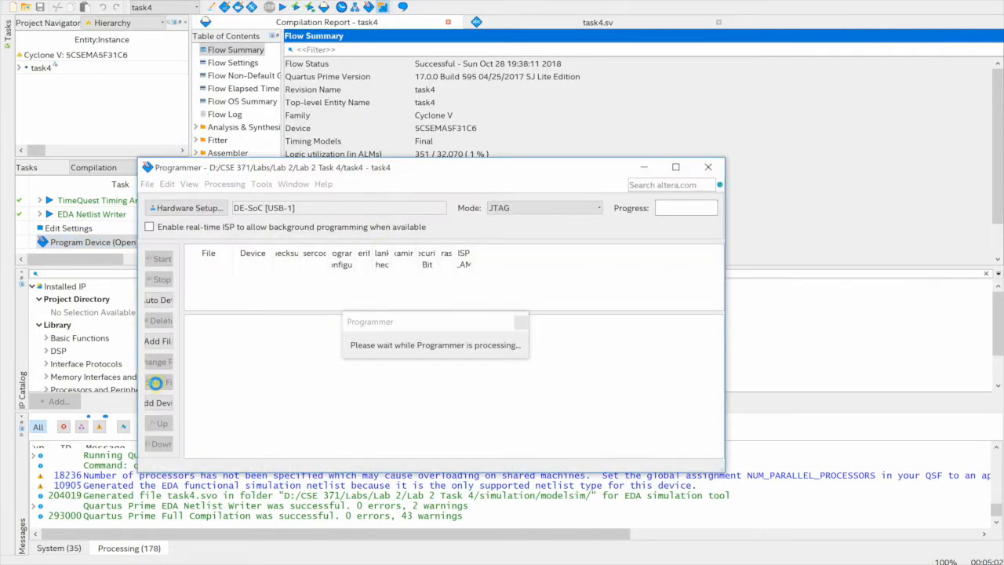
{"action": "left_click", "coordinate": [206, 295]}
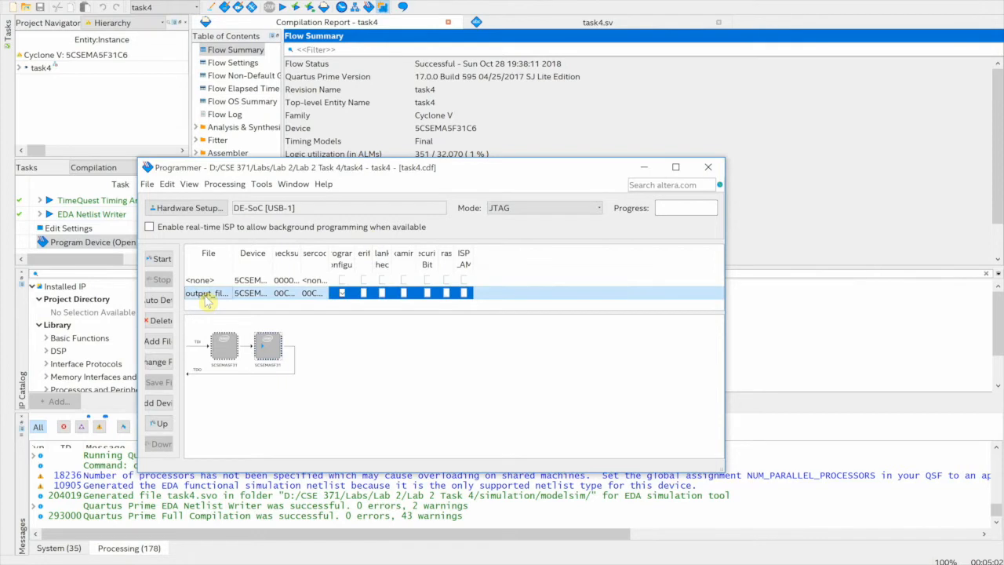
{"action": "left_click", "coordinate": [160, 320]}
{"action": "left_click", "coordinate": [158, 341]}
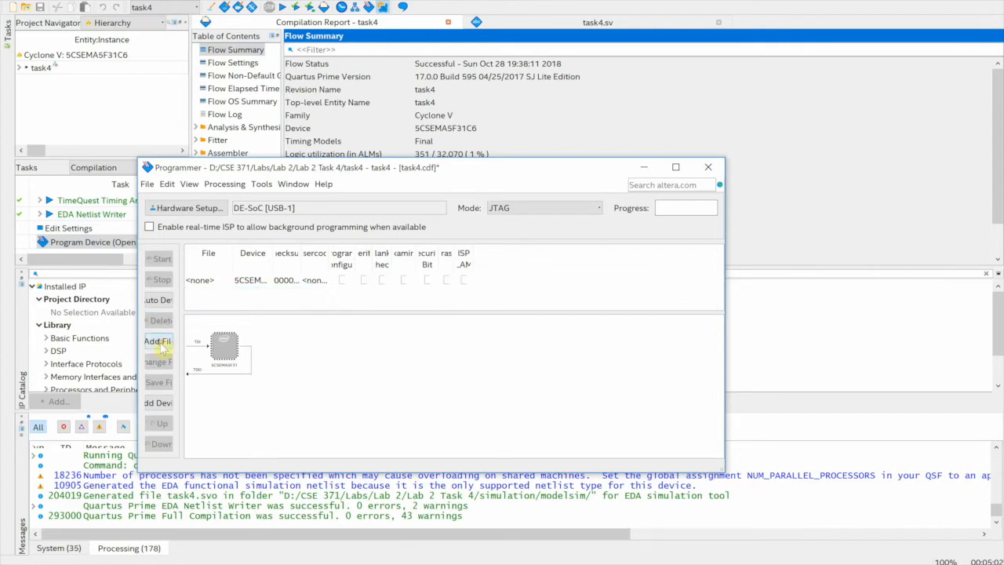
{"action": "double_click", "coordinate": [405, 310]}
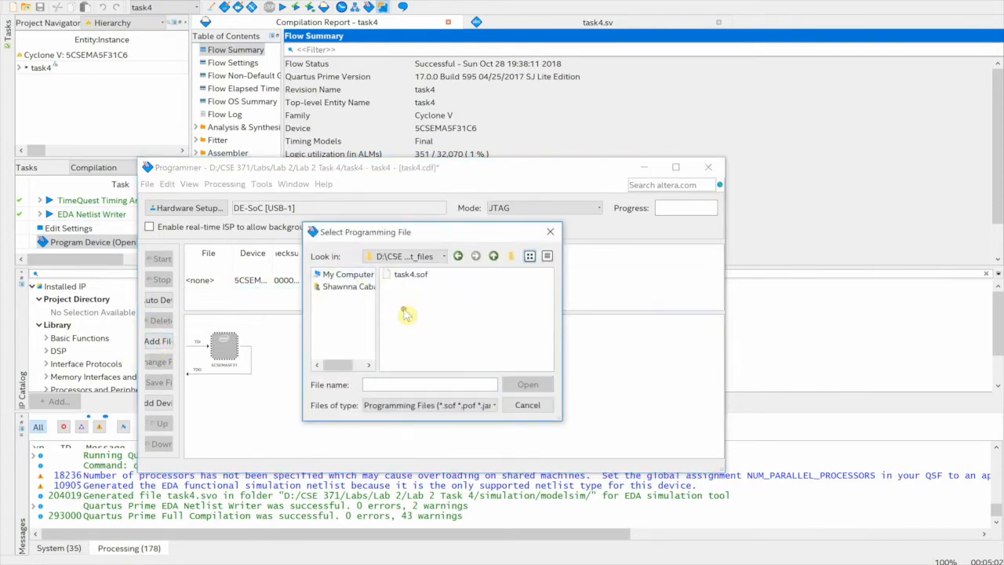
{"action": "double_click", "coordinate": [404, 274]}
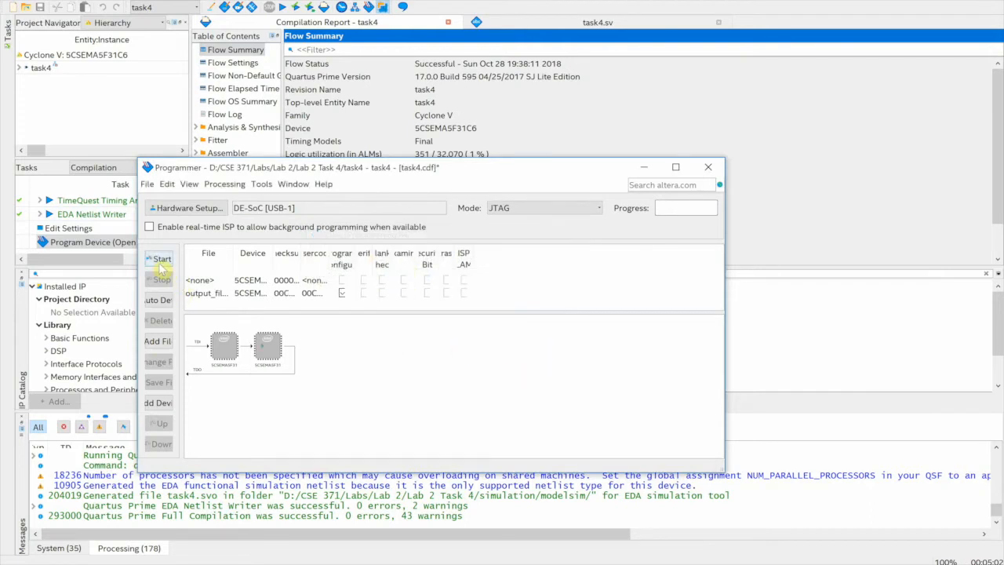
{"action": "left_click", "coordinate": [161, 262]}
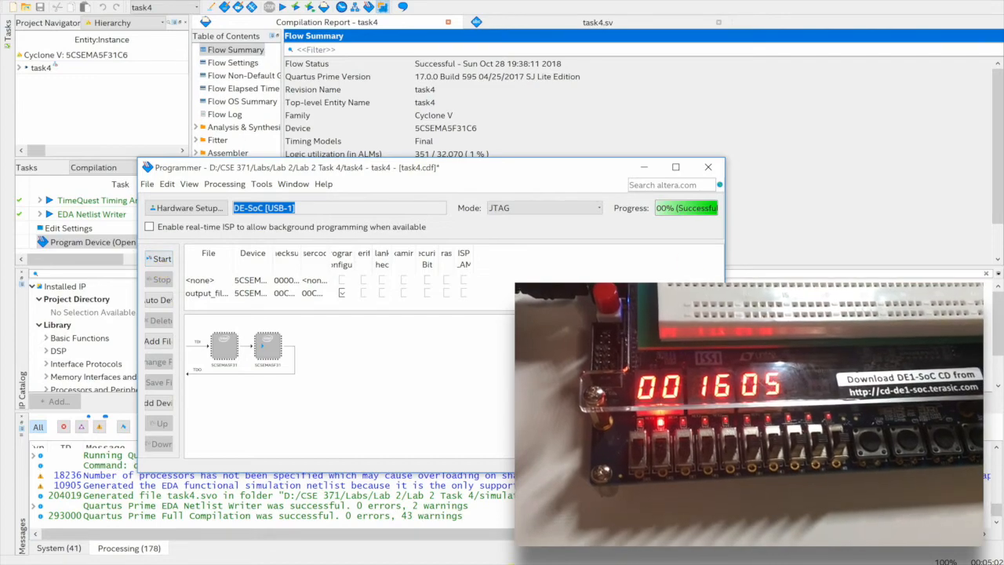
- Return to the SignalTap II Logic Analyzer and rescan the JTAG chain for the programmed device
{"action": "left_click", "coordinate": [462, 564]}
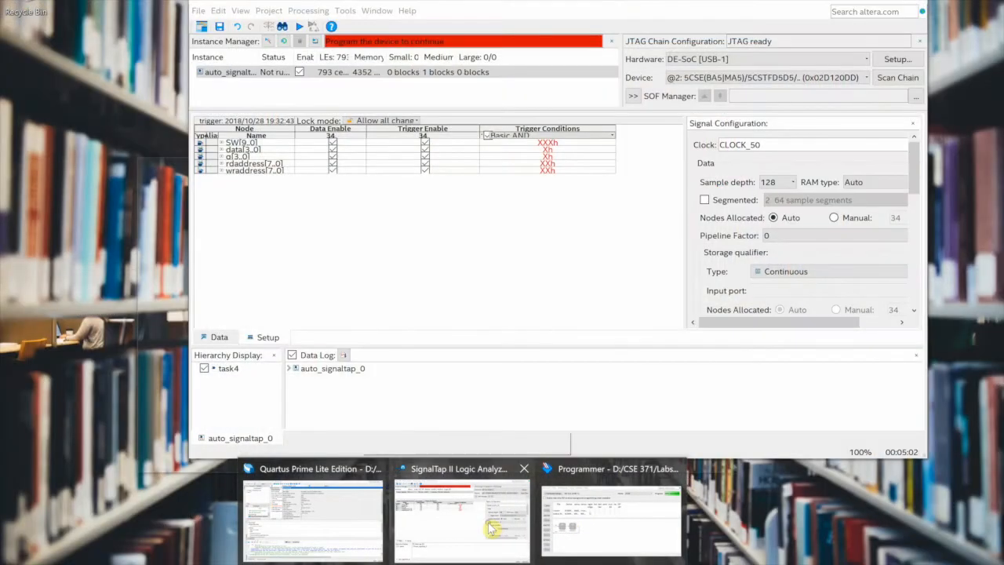
{"action": "left_click", "coordinate": [487, 522]}
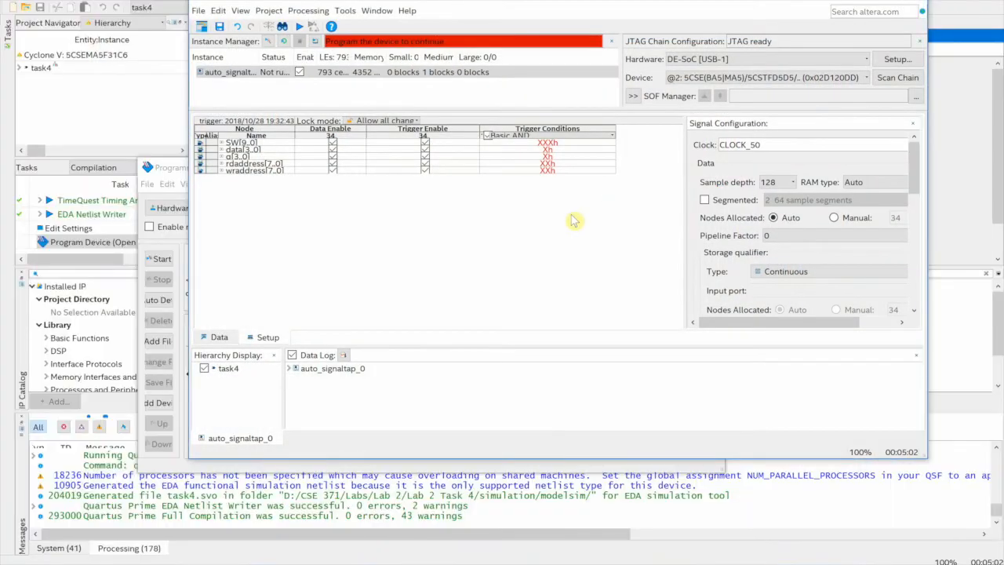
{"action": "left_click", "coordinate": [886, 77]}
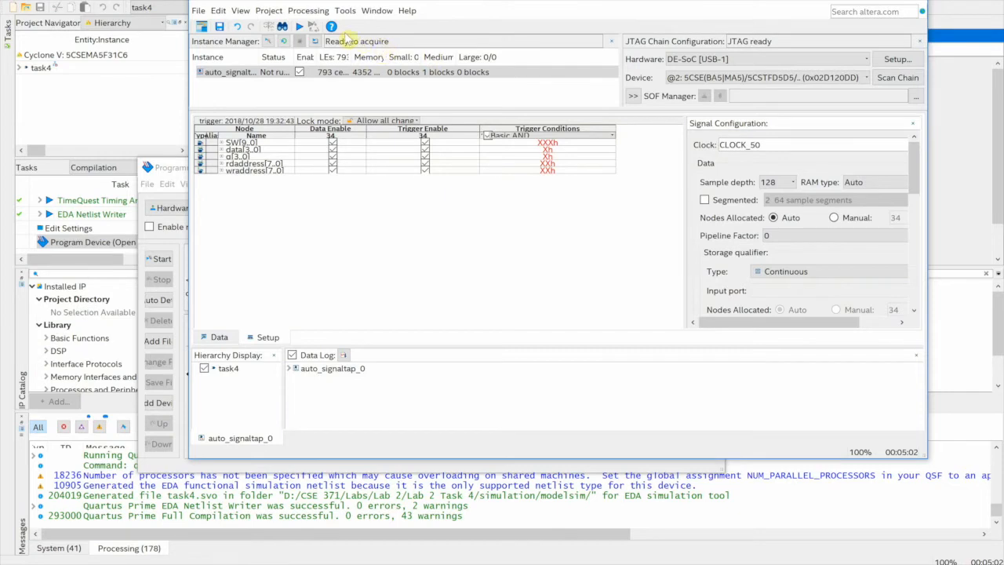
- Start an autorun analysis in the data view and zoom the waveform in to about samples 45 to 51
{"action": "left_click", "coordinate": [218, 337]}
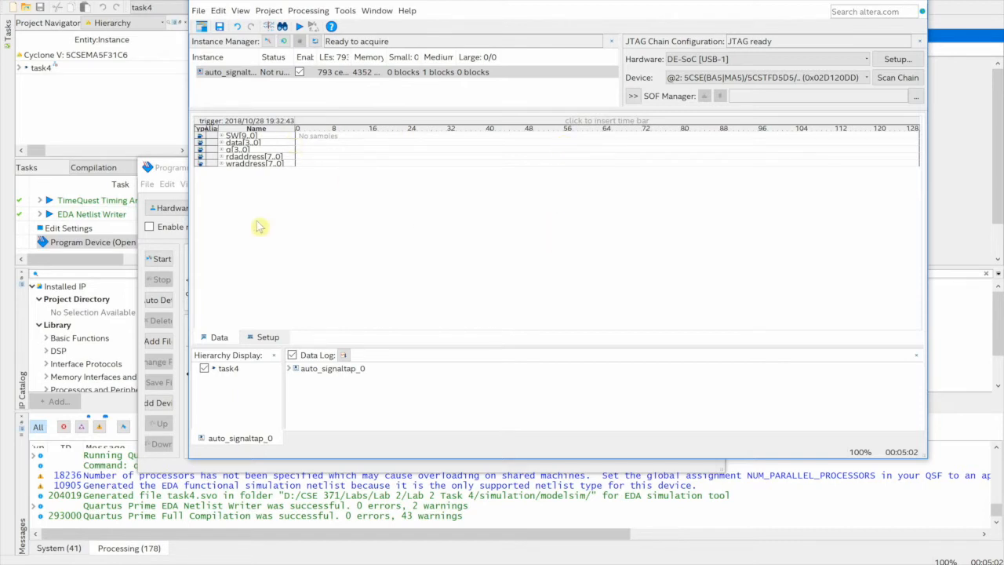
{"action": "left_click", "coordinate": [283, 42]}
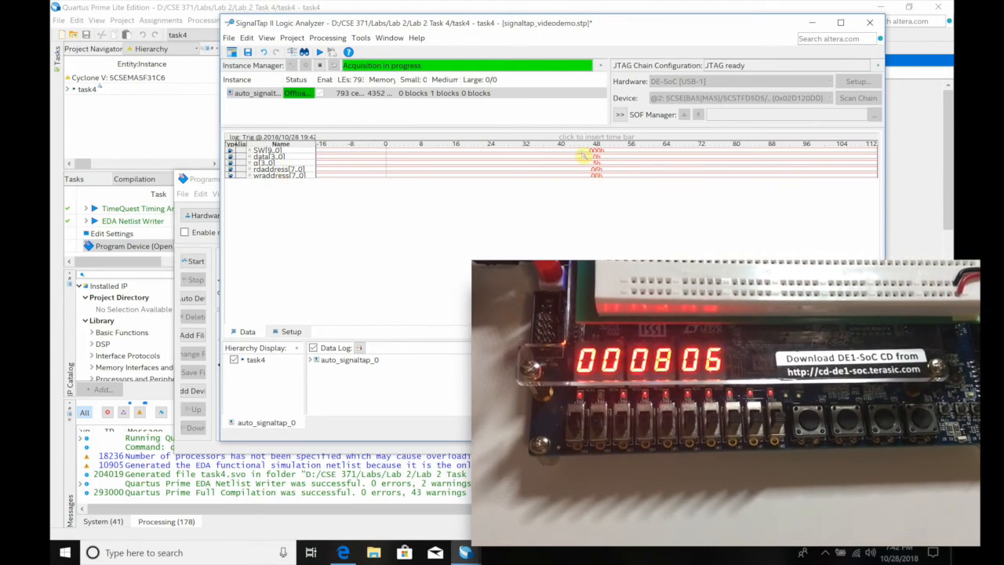
{"action": "left_click_drag", "start_coordinate": [585, 154], "coordinate": [608, 178]}
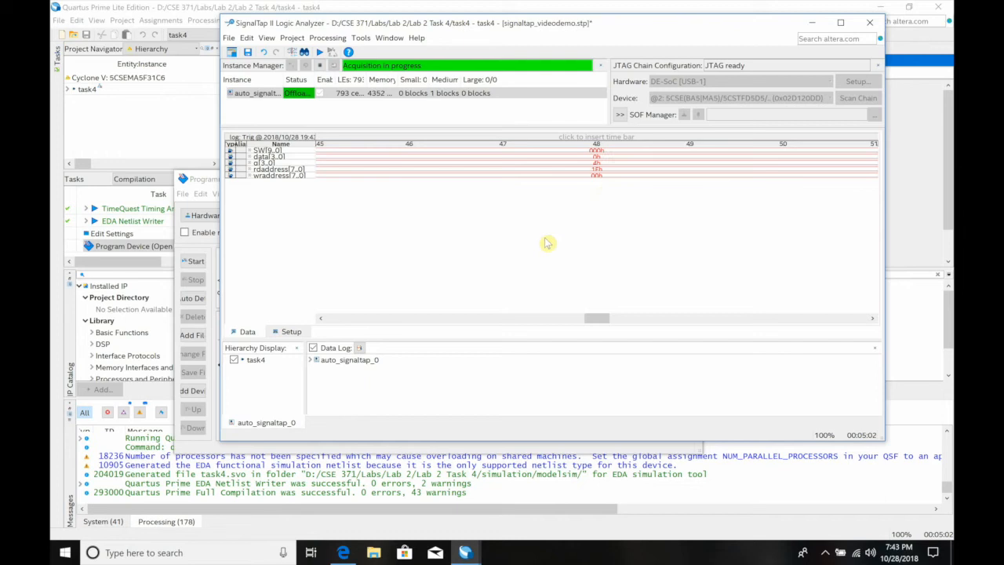
- Stop the running acquisition and choose Basic AND as the trigger condition type in the setup view
{"action": "left_click", "coordinate": [291, 331]}
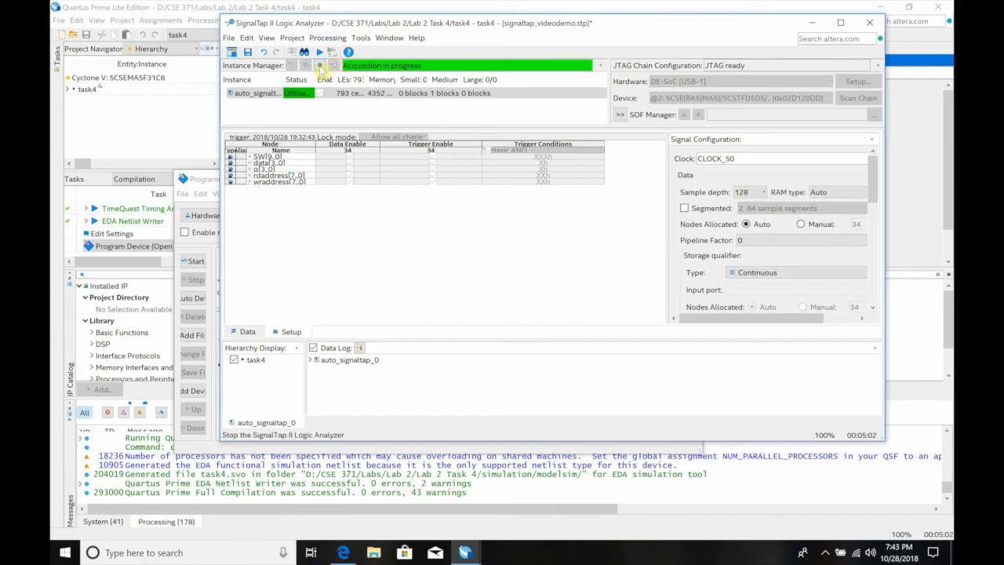
{"action": "left_click", "coordinate": [320, 66]}
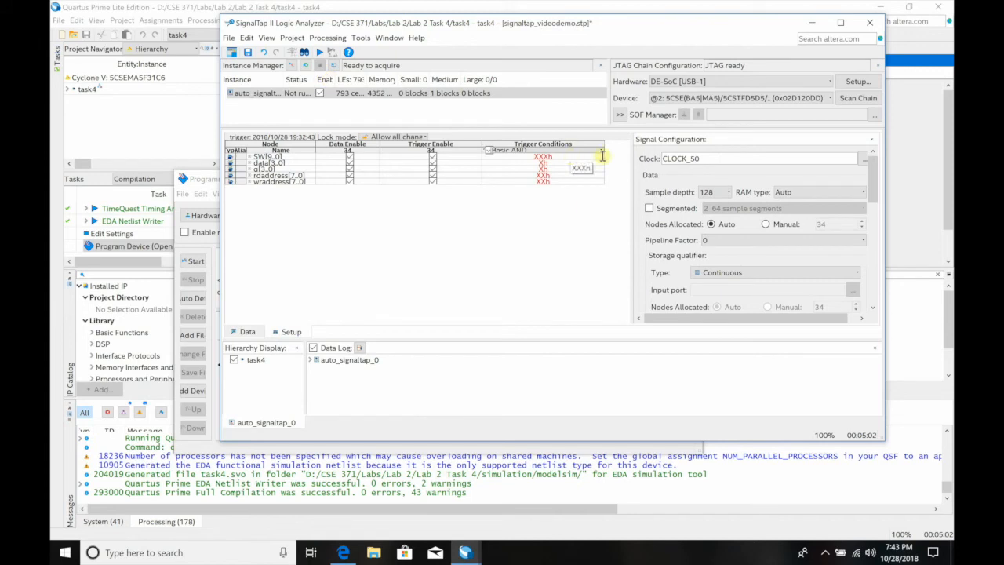
{"action": "left_click", "coordinate": [563, 151]}
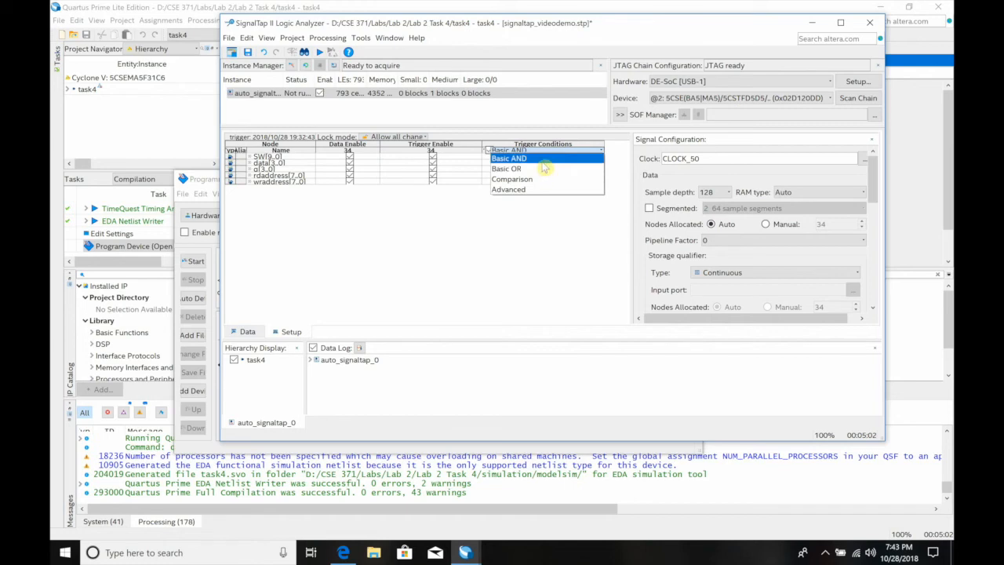
{"action": "left_click", "coordinate": [563, 158]}
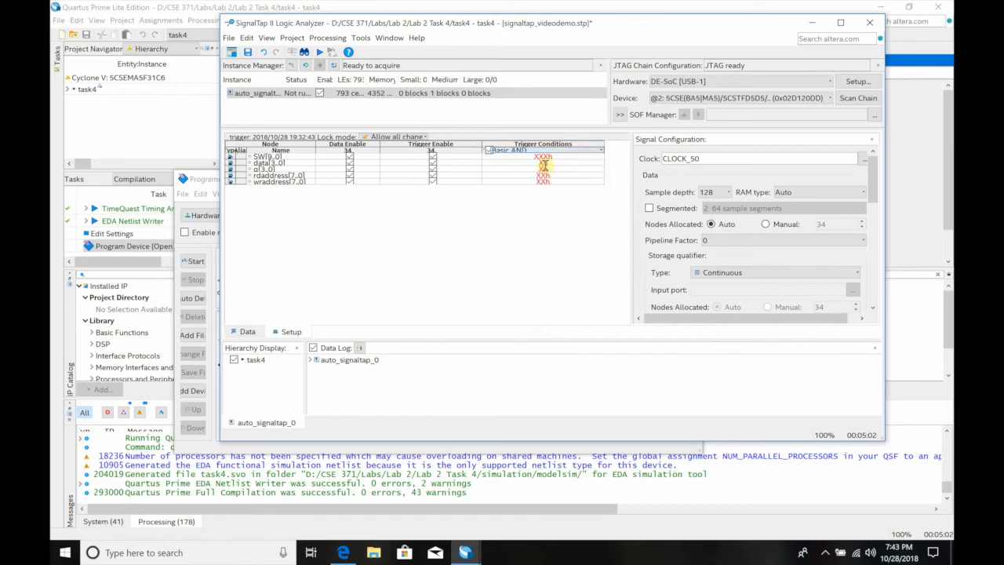
- Check the captured rdaddress value in the data view and return to the trigger setup
{"action": "left_click", "coordinate": [542, 176]}
{"action": "left_click", "coordinate": [537, 236]}
{"action": "left_click", "coordinate": [245, 332]}
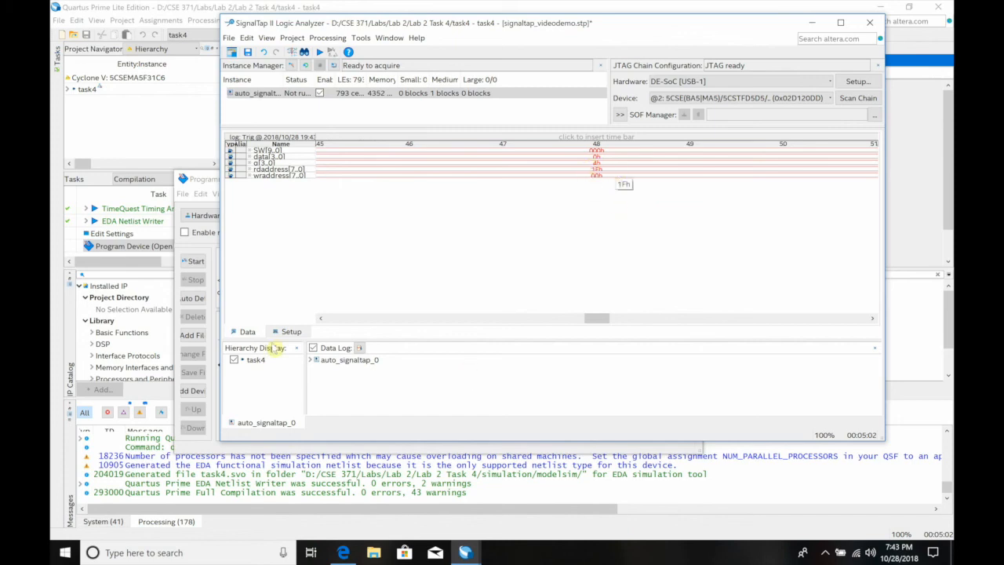
{"action": "left_click", "coordinate": [292, 333]}
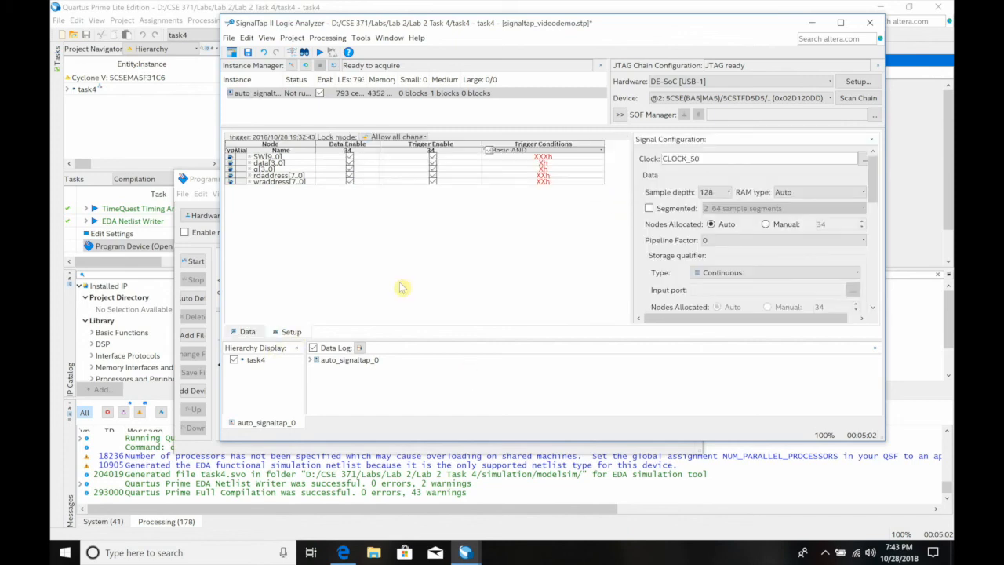